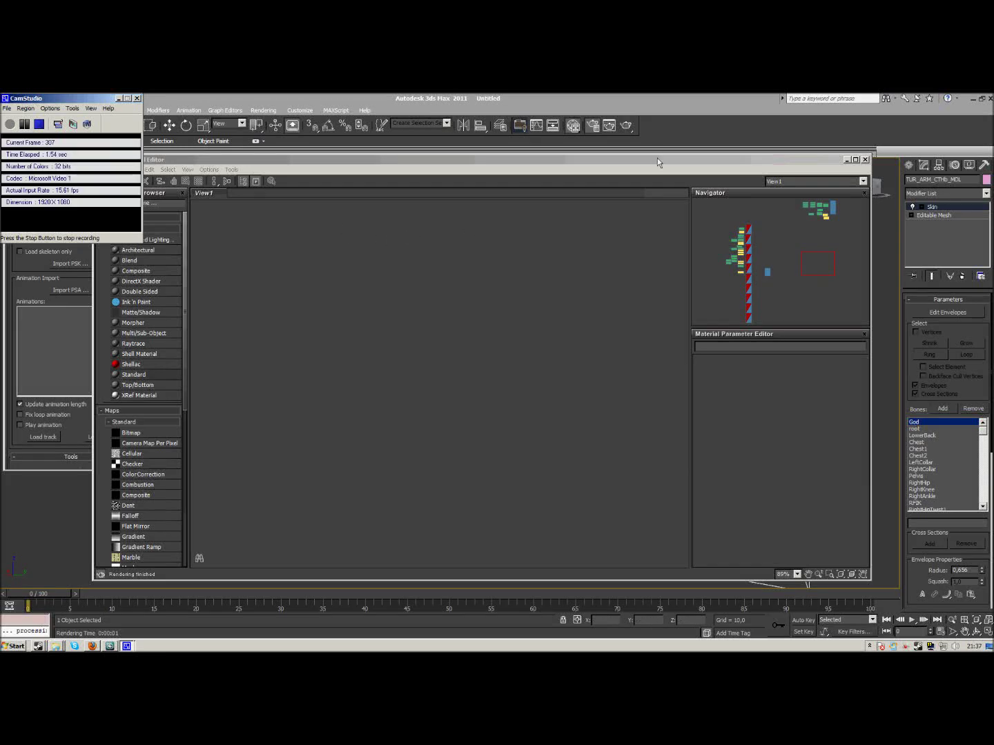
Step: Move the Standard material node into the empty centre of the Slate canvas
left_click(656, 164)
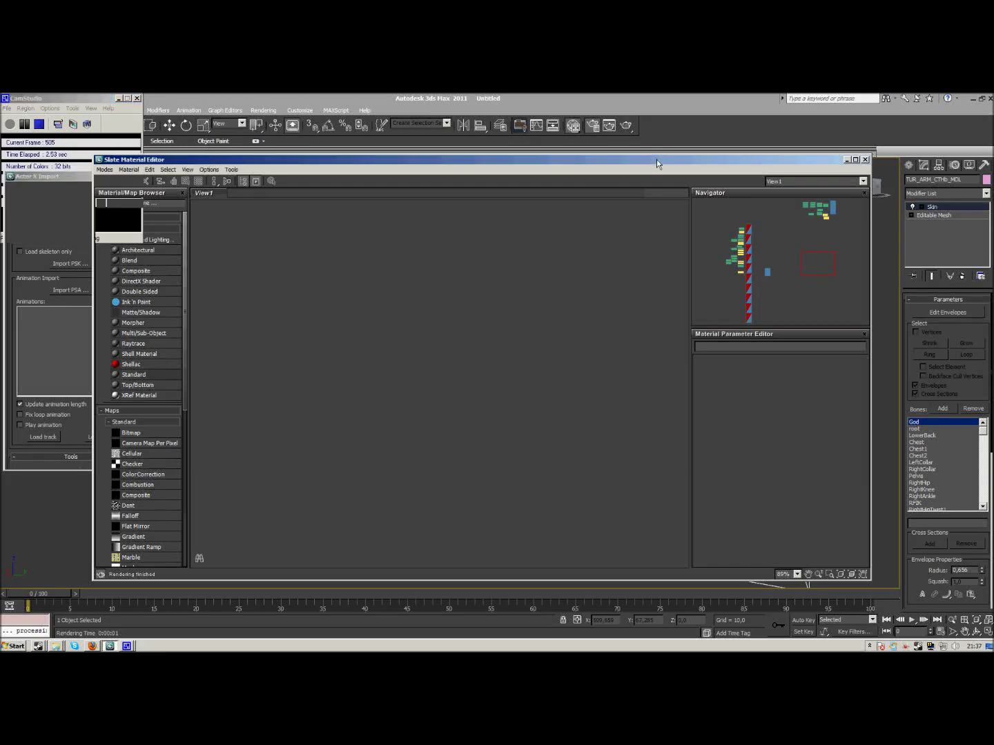
left_click(845, 160)
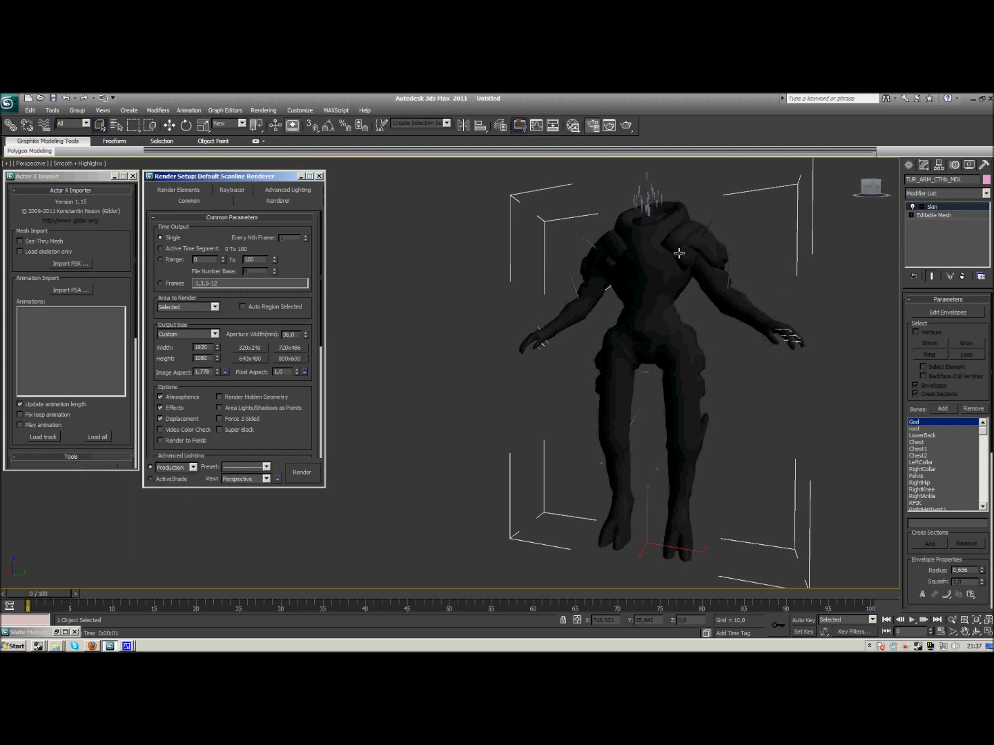
left_click(56, 633)
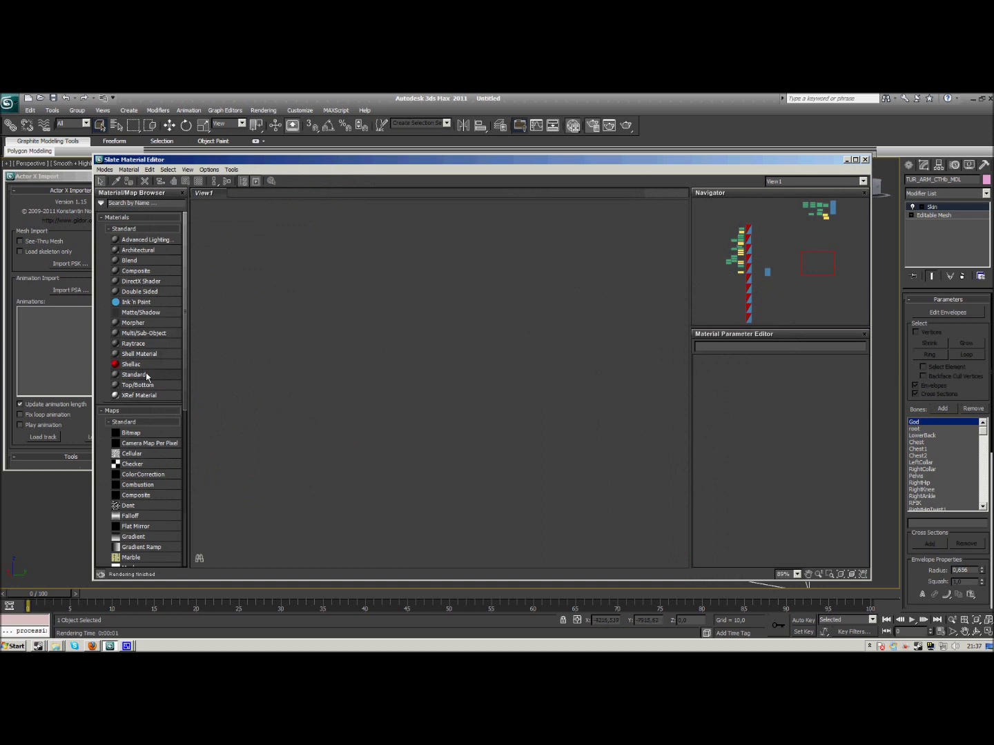
left_click_drag(435, 366, 886, 288)
left_click_drag(762, 282, 798, 283)
left_click_drag(277, 329, 561, 320)
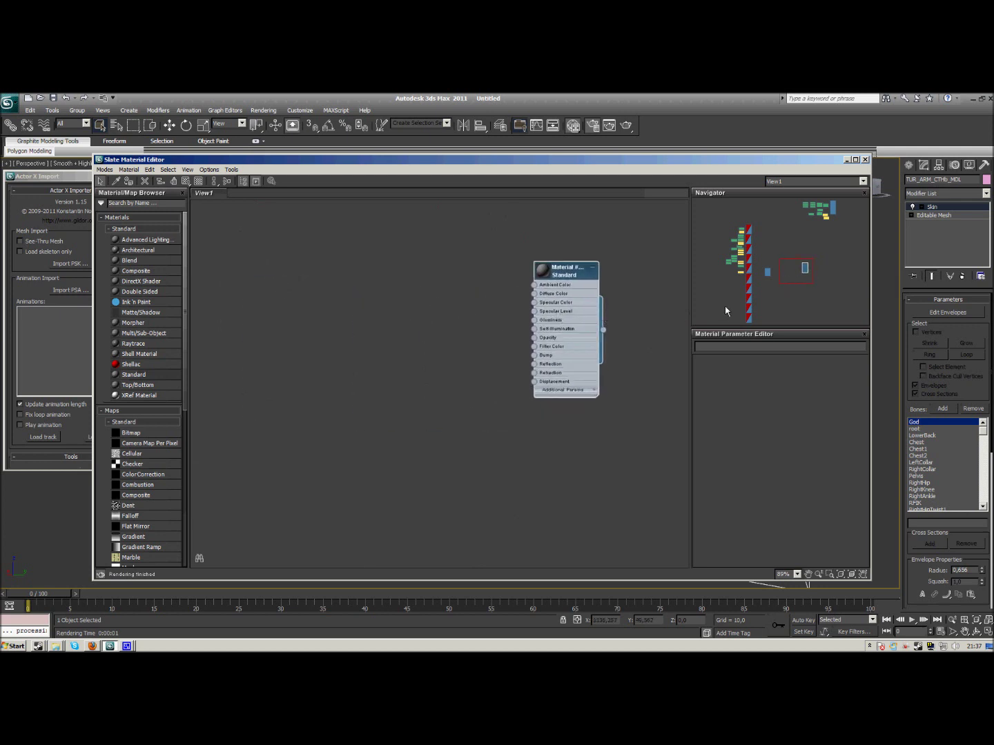
left_click_drag(792, 277, 812, 275)
mouse_move(257, 379)
left_mouse_down()
mouse_move(532, 367)
mouse_move(651, 326)
left_mouse_up()
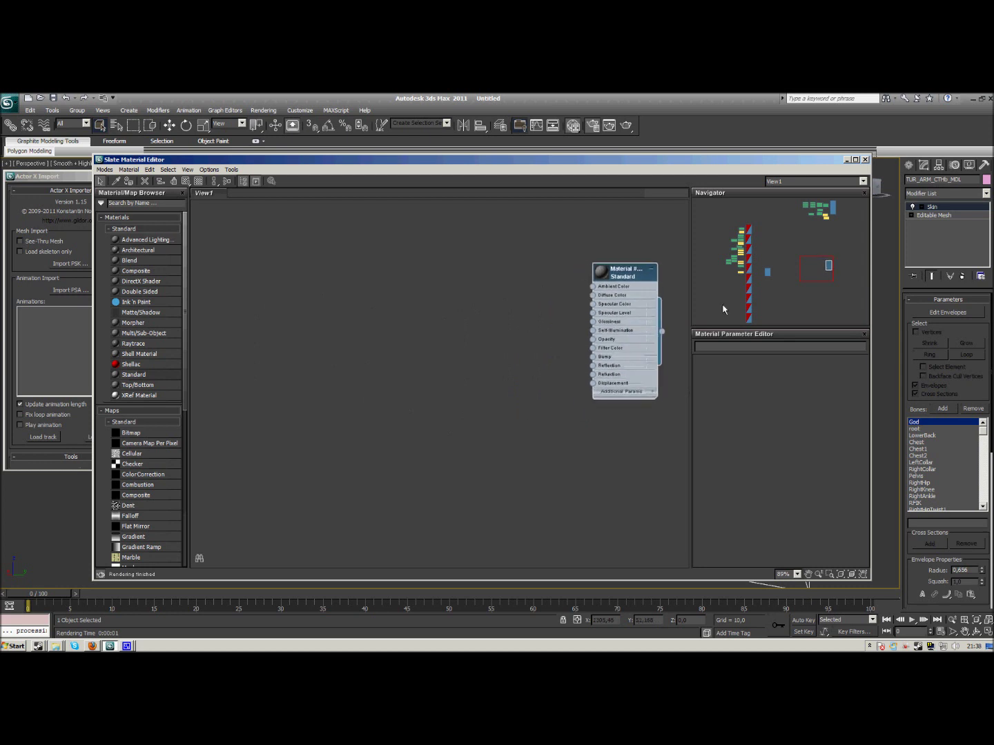
left_click_drag(820, 287, 825, 277)
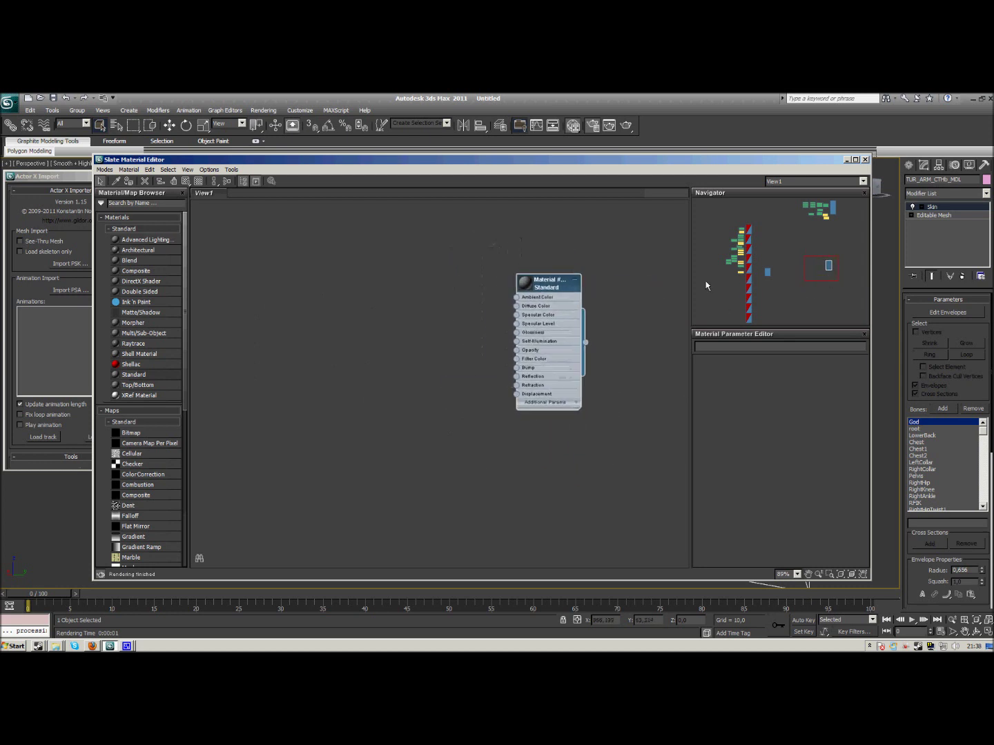
Step: Plug a new Mask map into the Standard material's Diffuse Color
double_click(517, 308)
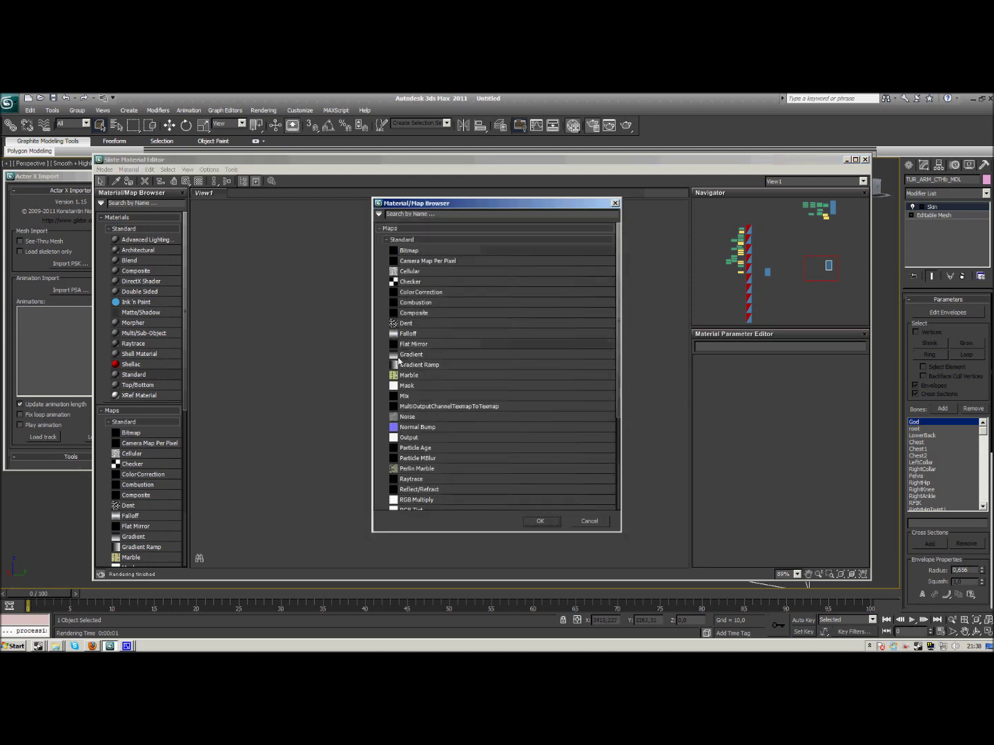
double_click(404, 388)
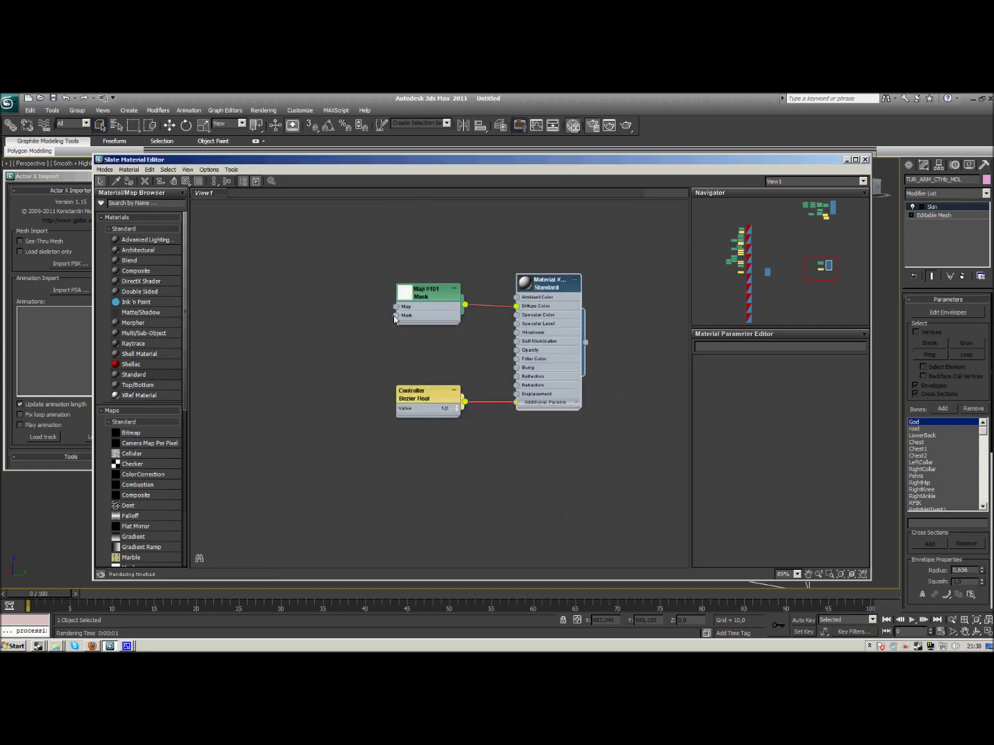
left_click(393, 315)
Step: Wire a TUR_ARM_CTHb_Tnt_Diff.tga Bitmap into the Mask input, placed below the Mask node
double_click(421, 249)
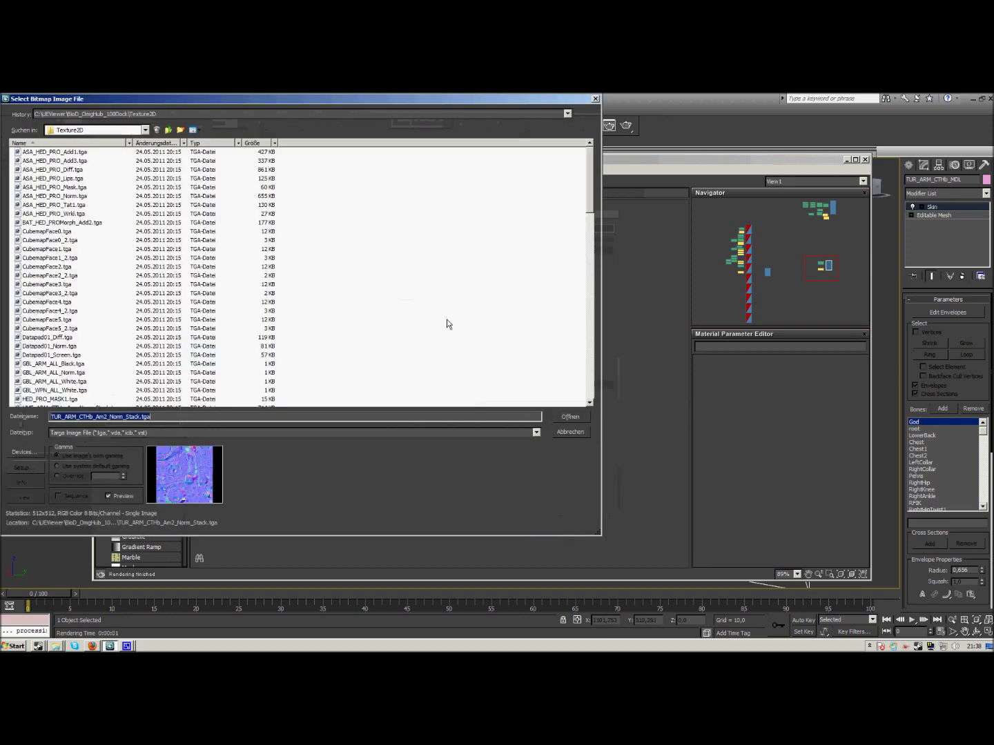
scroll(463, 296, "down", 20)
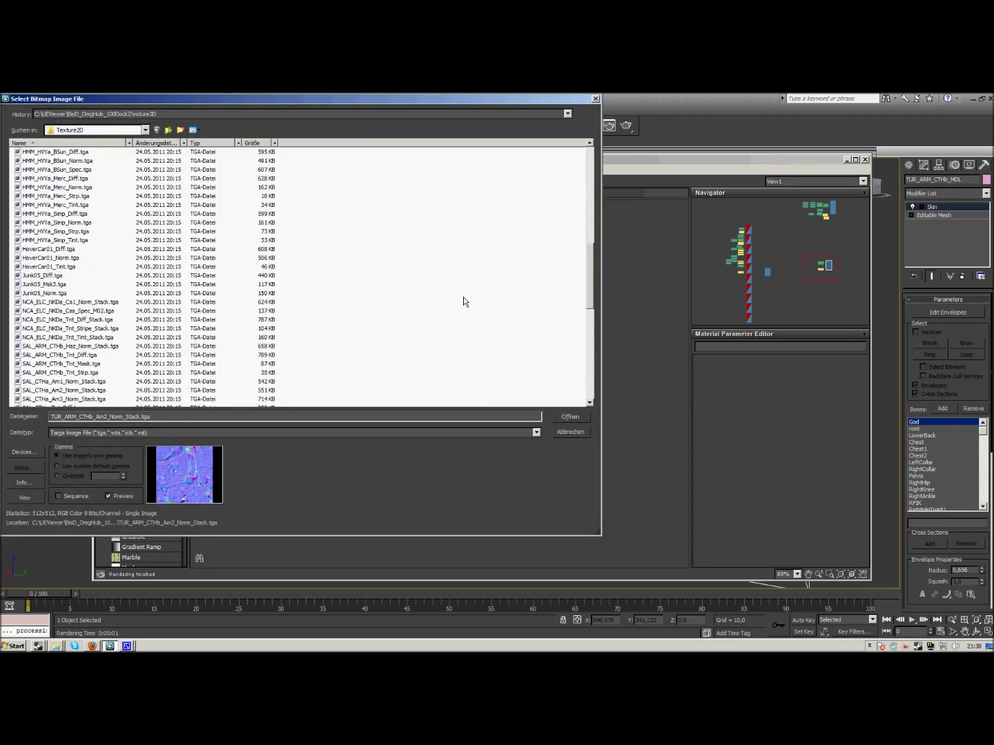
scroll(464, 301, "down", 9)
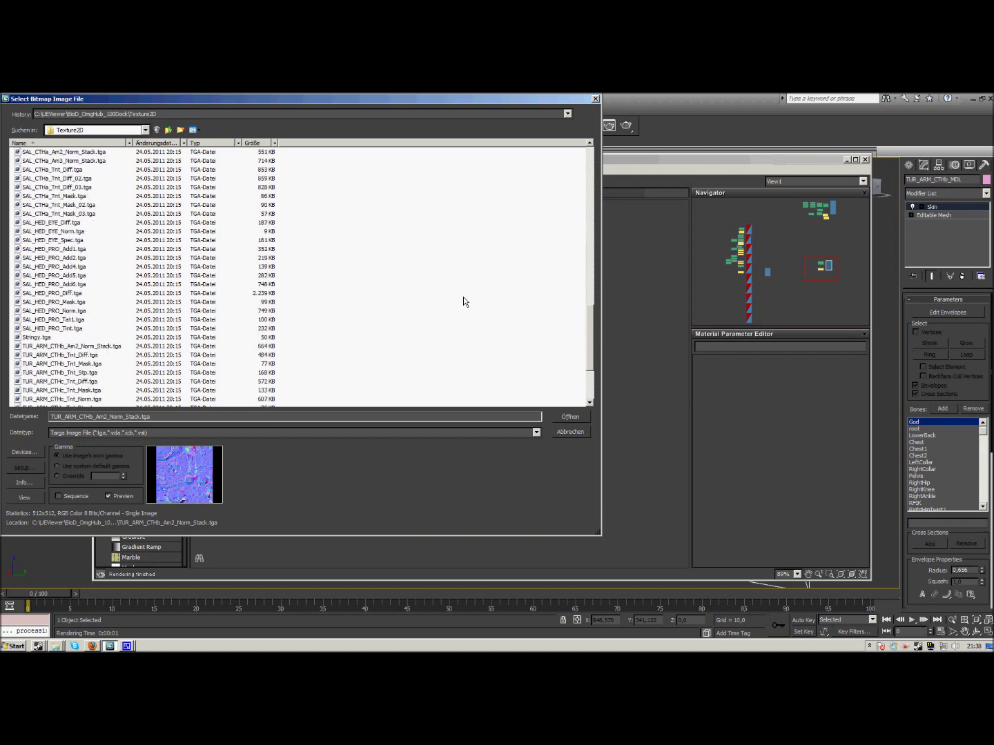
scroll(463, 301, "down", 4)
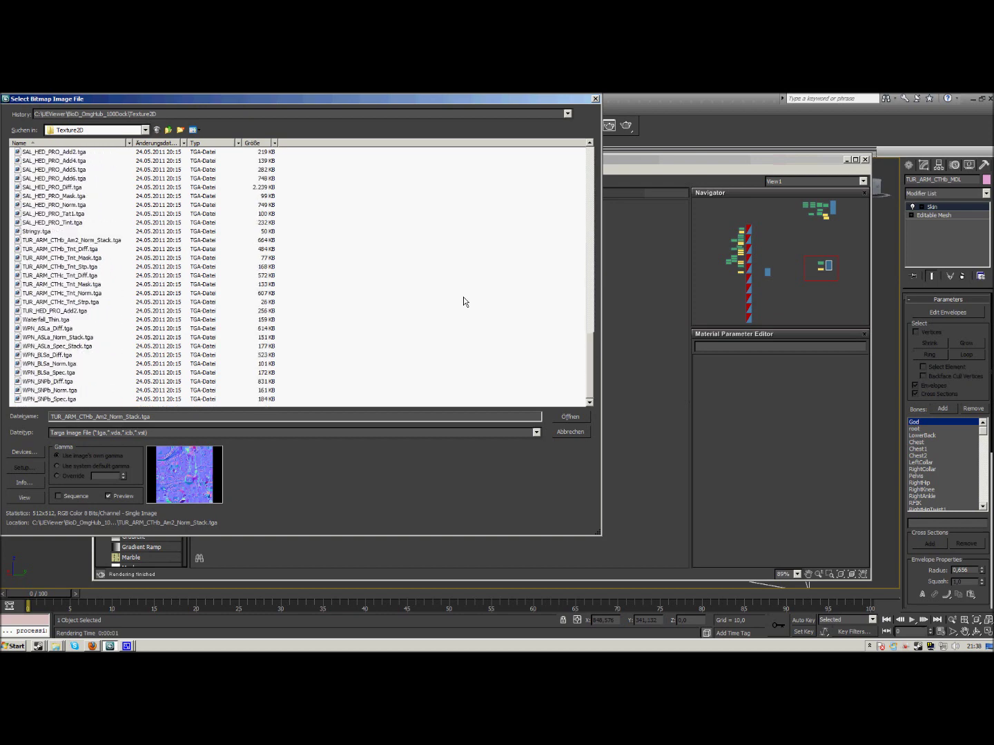
left_click(85, 258)
left_click(81, 249)
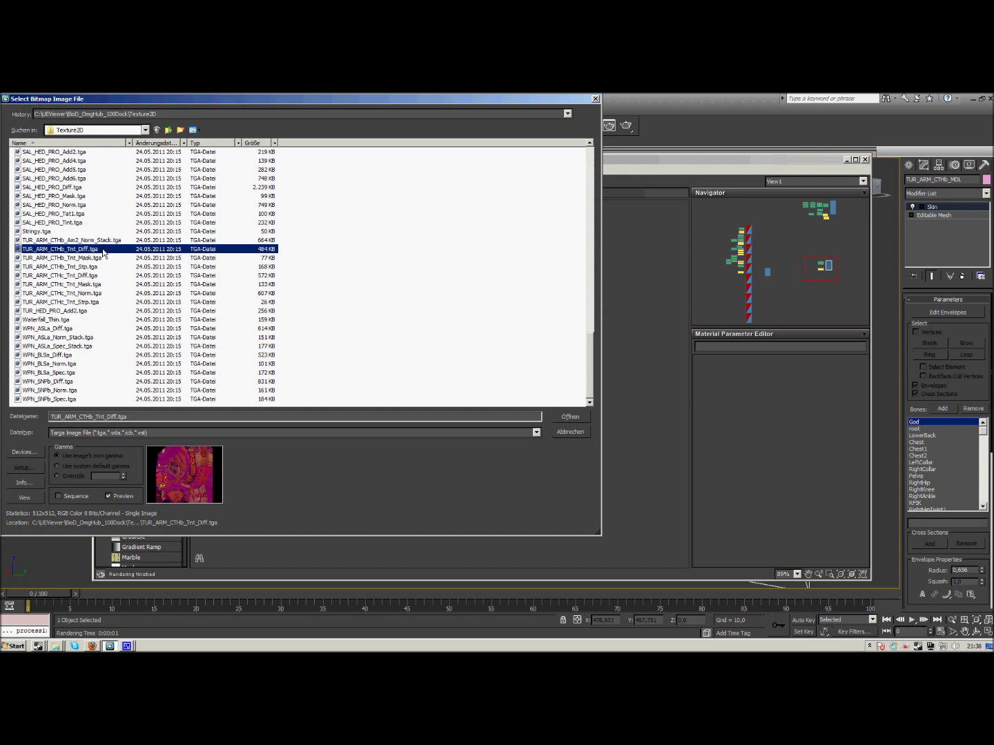
double_click(103, 251)
left_click_drag(322, 319, 341, 303)
Step: Add a Mix map to the Mask's Map input, with RGB Tint Map #104 on Color #1
double_click(431, 396)
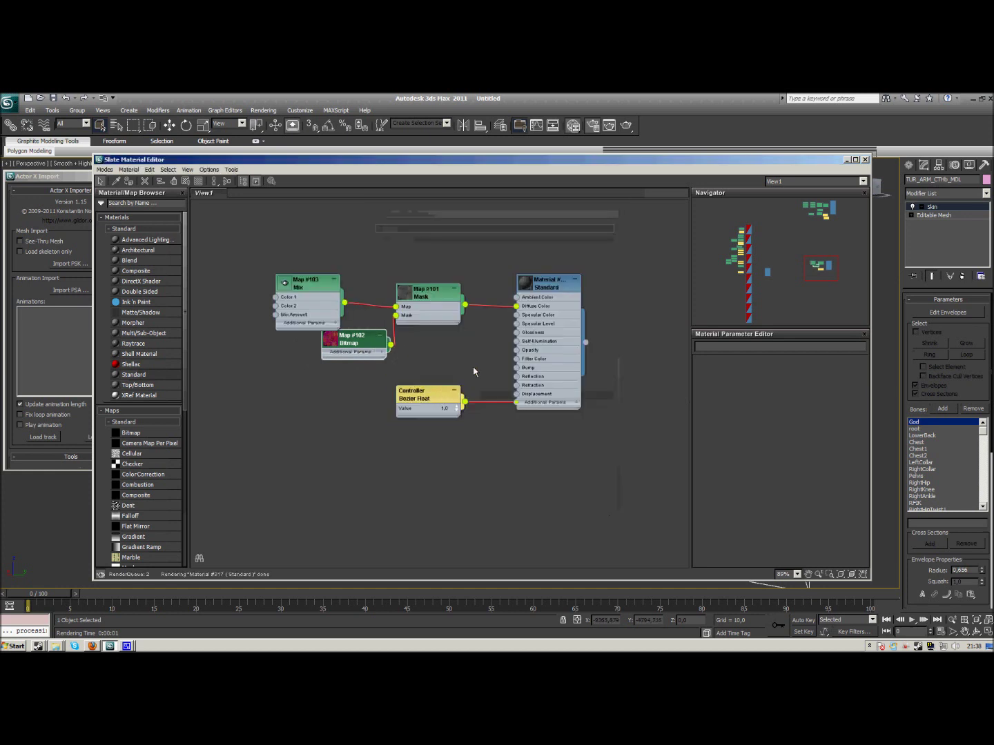
left_click_drag(307, 299, 345, 290)
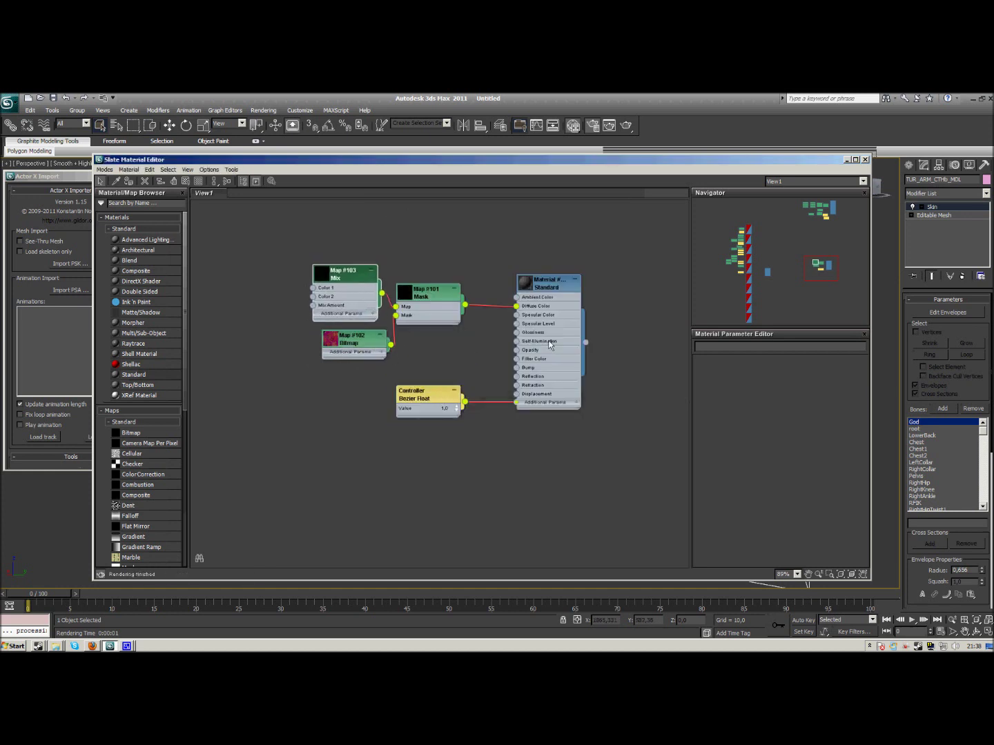
double_click(344, 277)
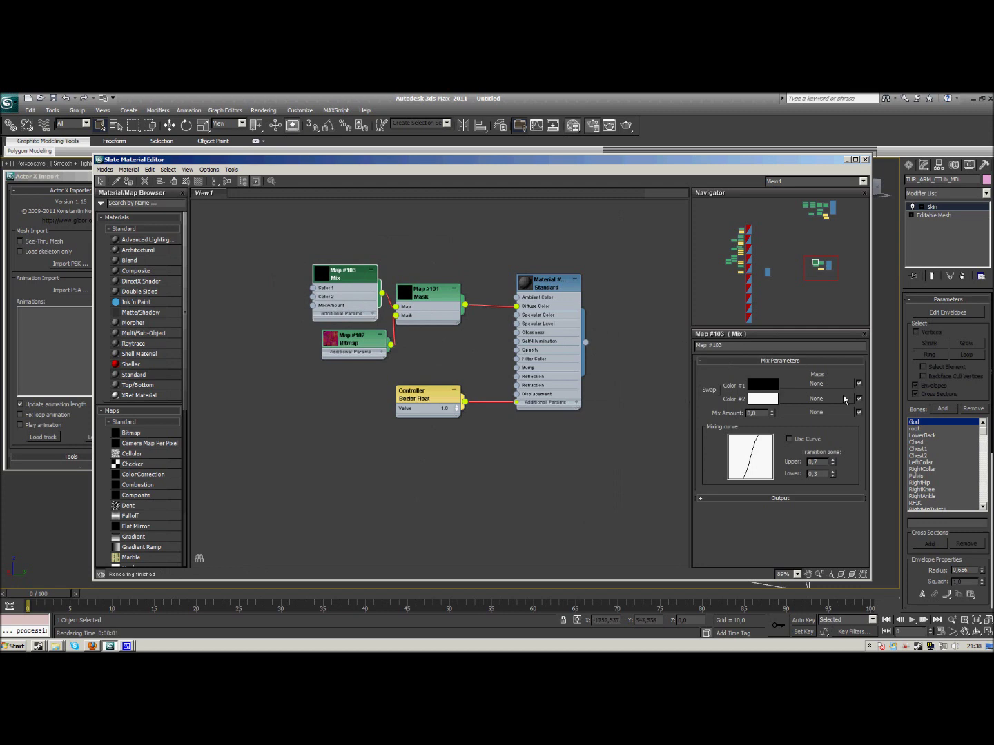
left_click(822, 399)
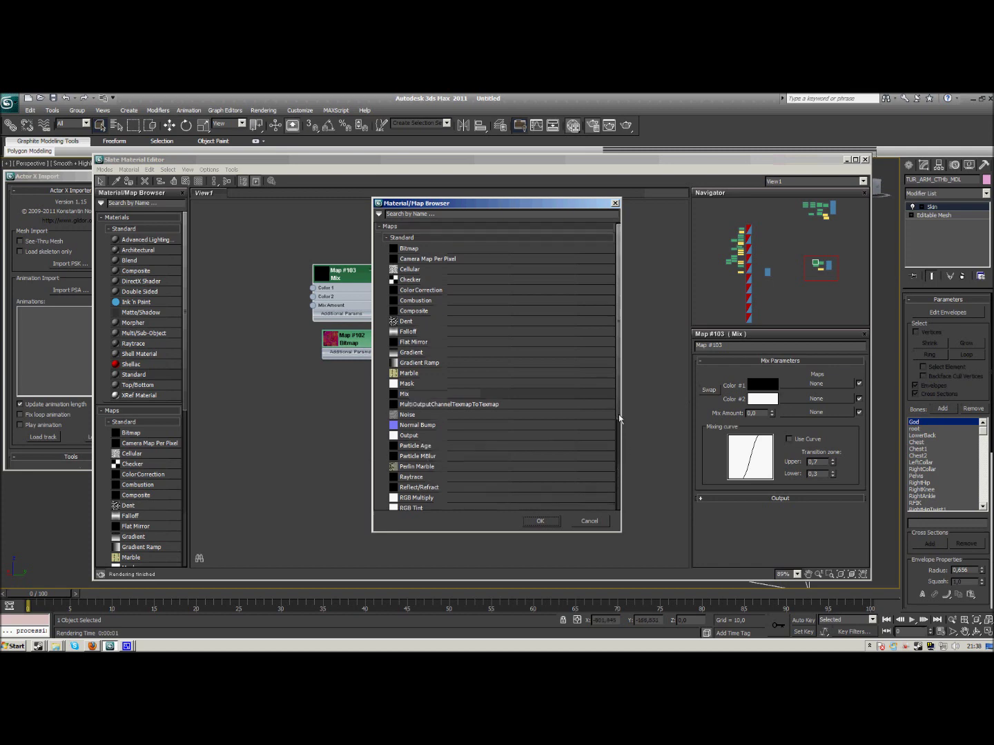
left_click_drag(620, 412, 618, 452)
double_click(412, 452)
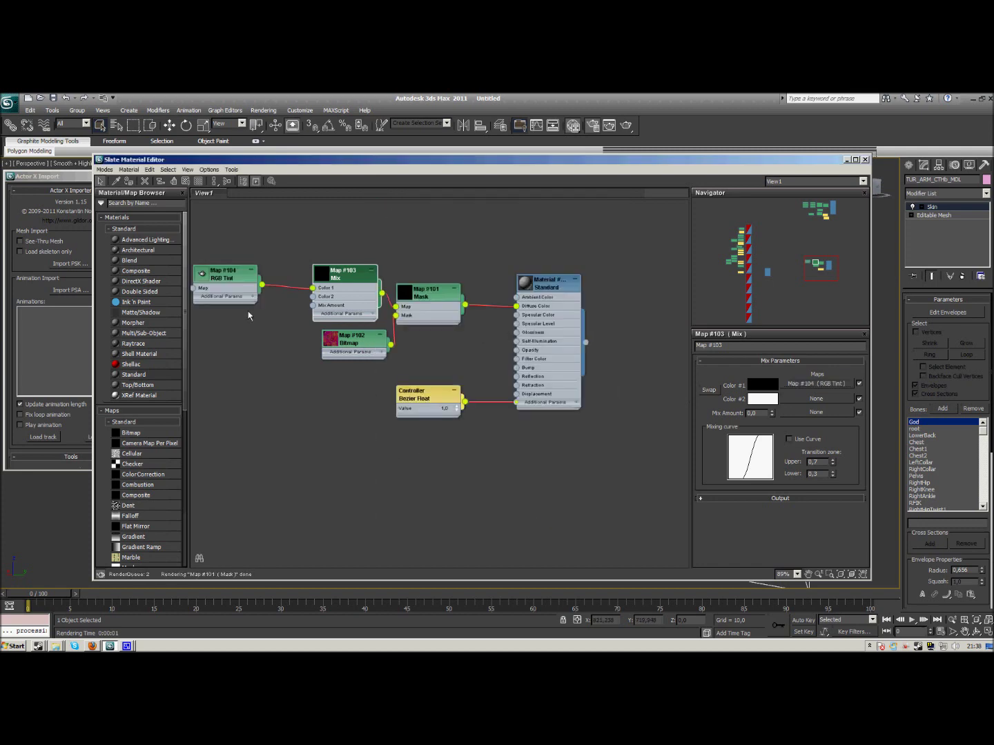
left_click_drag(241, 276, 266, 277)
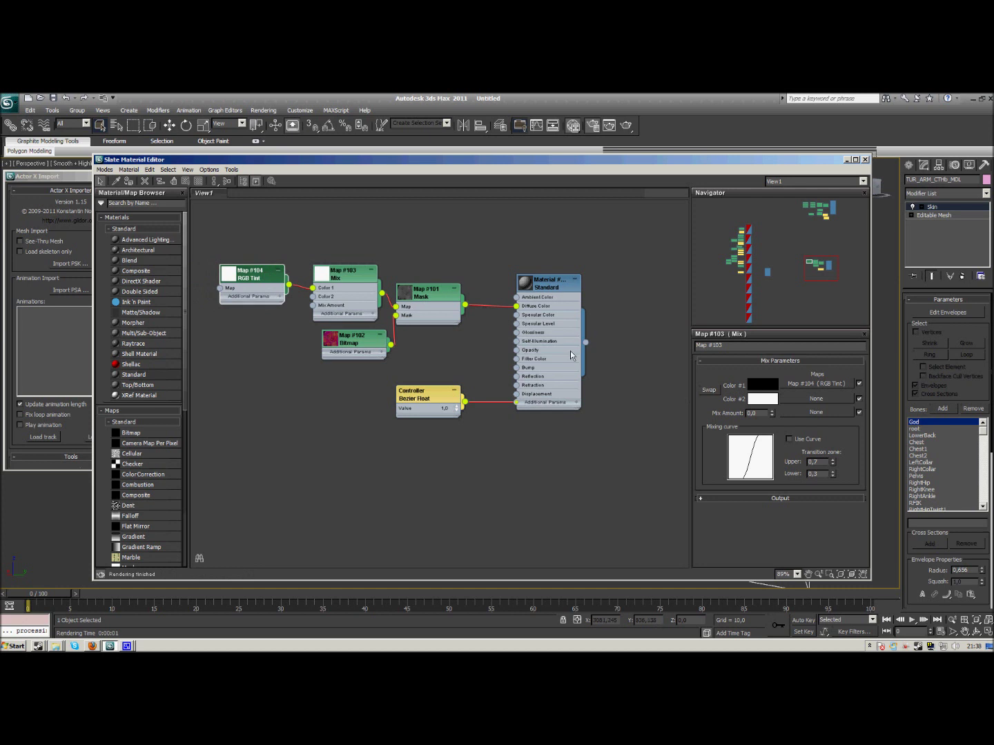
left_click(356, 277)
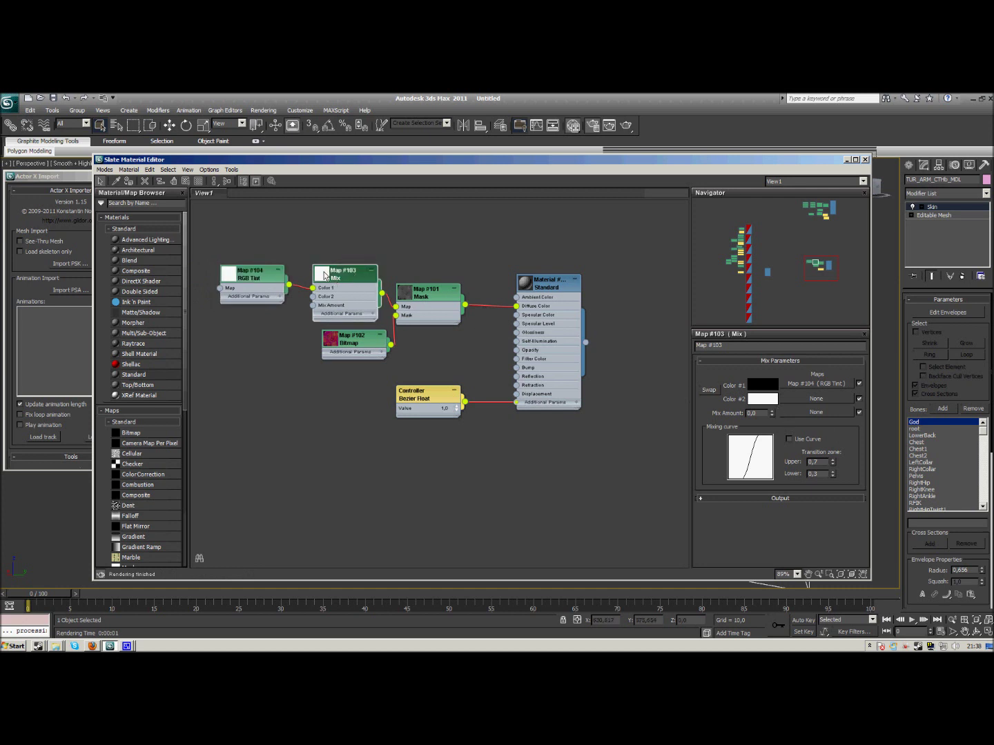
double_click(325, 276)
left_click(371, 272)
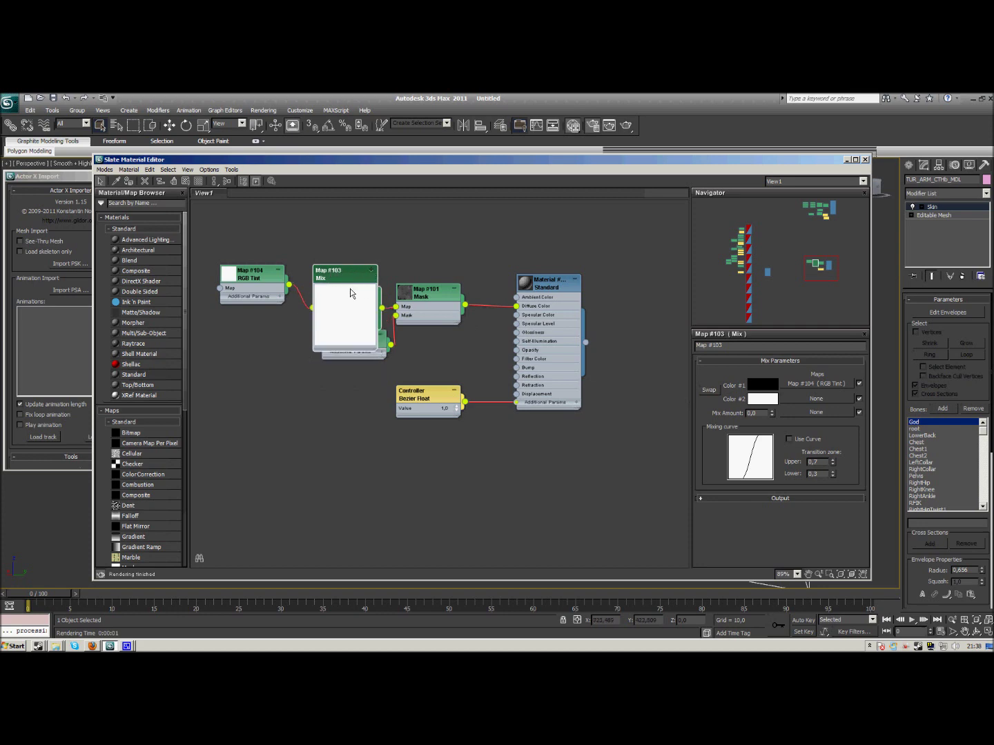
double_click(350, 293)
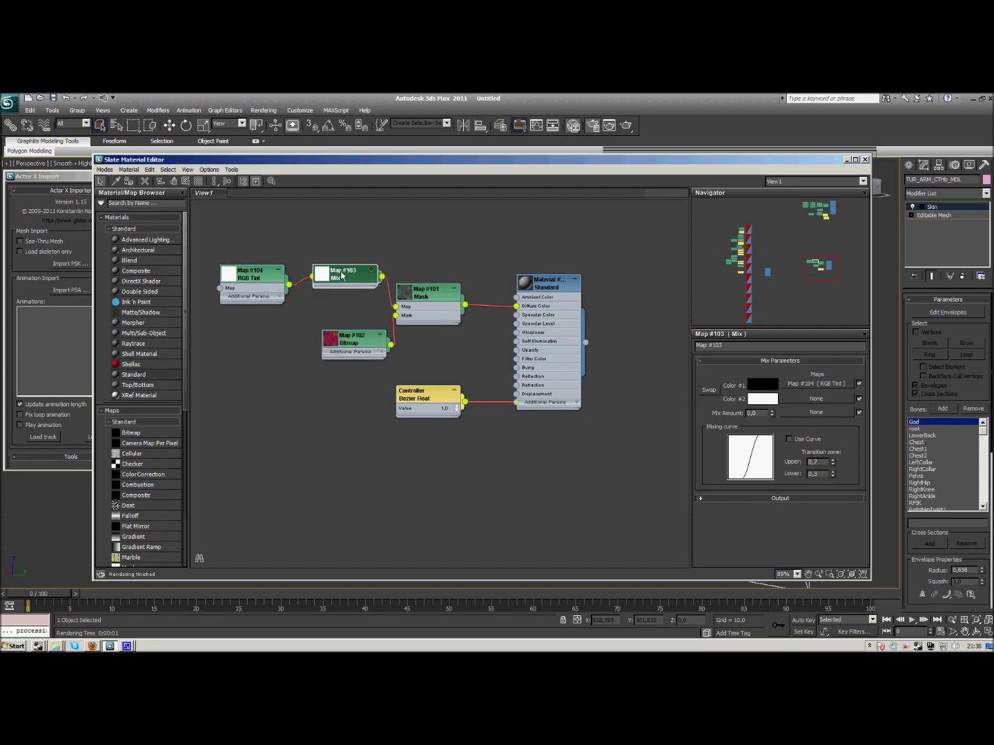
Step: Assign RGB Tint maps to the Mix's Color #2 and Mix Amount
left_click(814, 400)
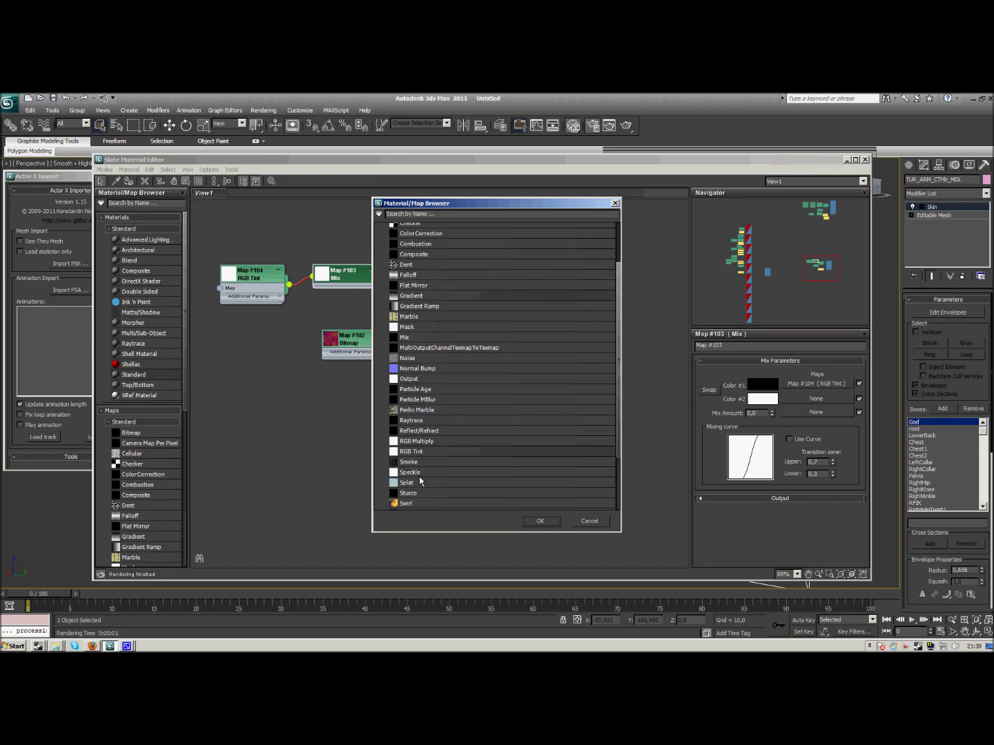
double_click(416, 453)
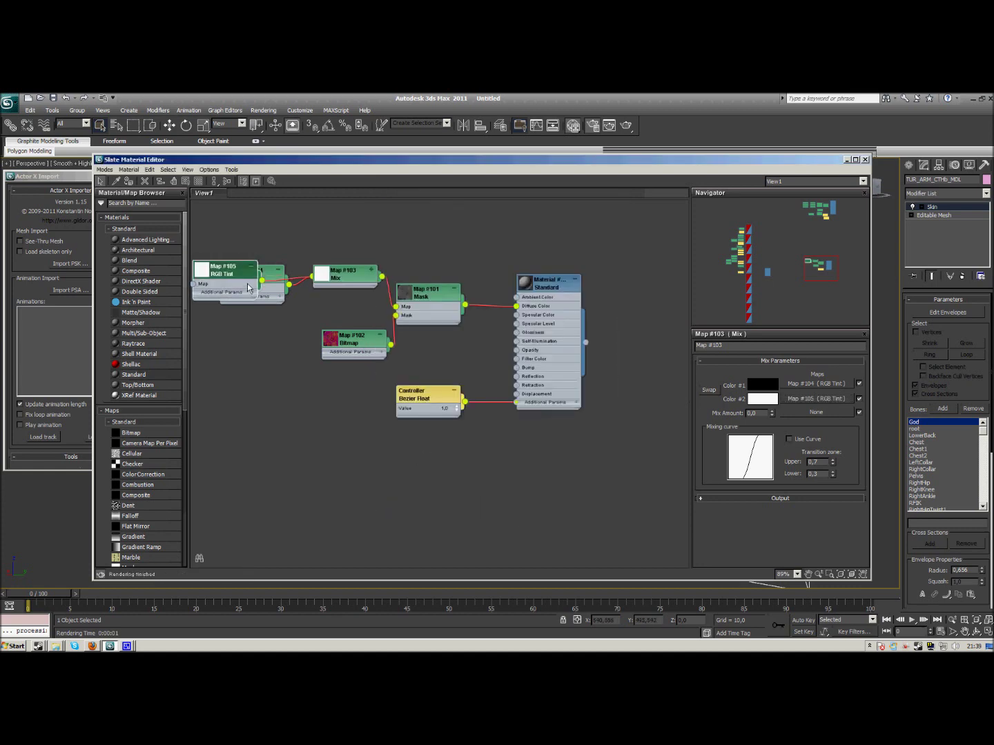
left_click(816, 413)
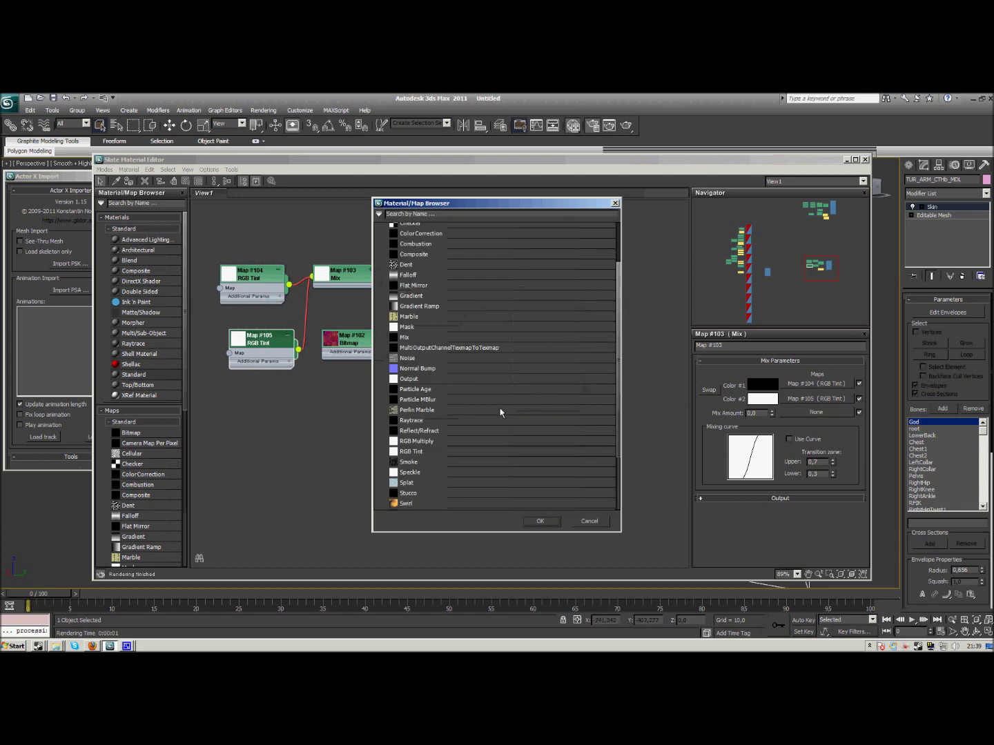
double_click(431, 459)
Step: Collapse RGB Tint Maps #104, #106 and #105 and stack them in a column
left_click_drag(255, 276, 250, 320)
left_click_drag(272, 274, 280, 259)
left_click(279, 252)
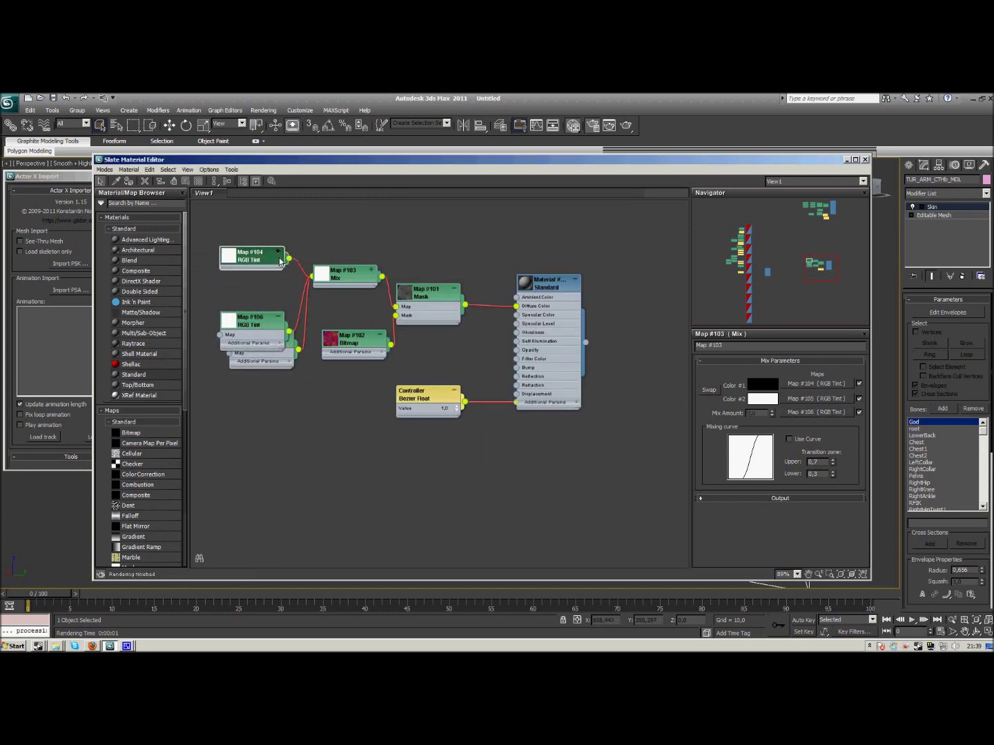
left_click(278, 319)
left_click_drag(256, 319, 256, 283)
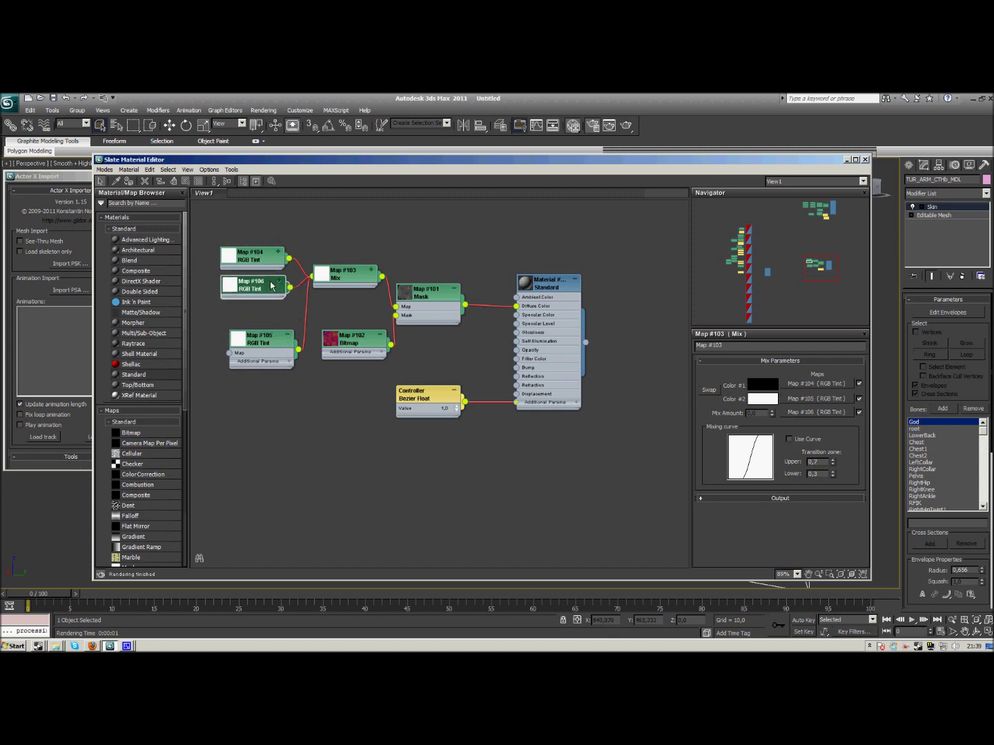
left_click(288, 336)
left_click_drag(274, 339, 274, 322)
Step: Arrange the Mask, Mix and Bitmap nodes beside the tint column and centre the network
left_click_drag(427, 311, 464, 301)
left_click_drag(353, 274, 381, 274)
left_click_drag(351, 339, 378, 322)
left_click_drag(268, 264, 295, 288)
left_click_drag(265, 327, 285, 326)
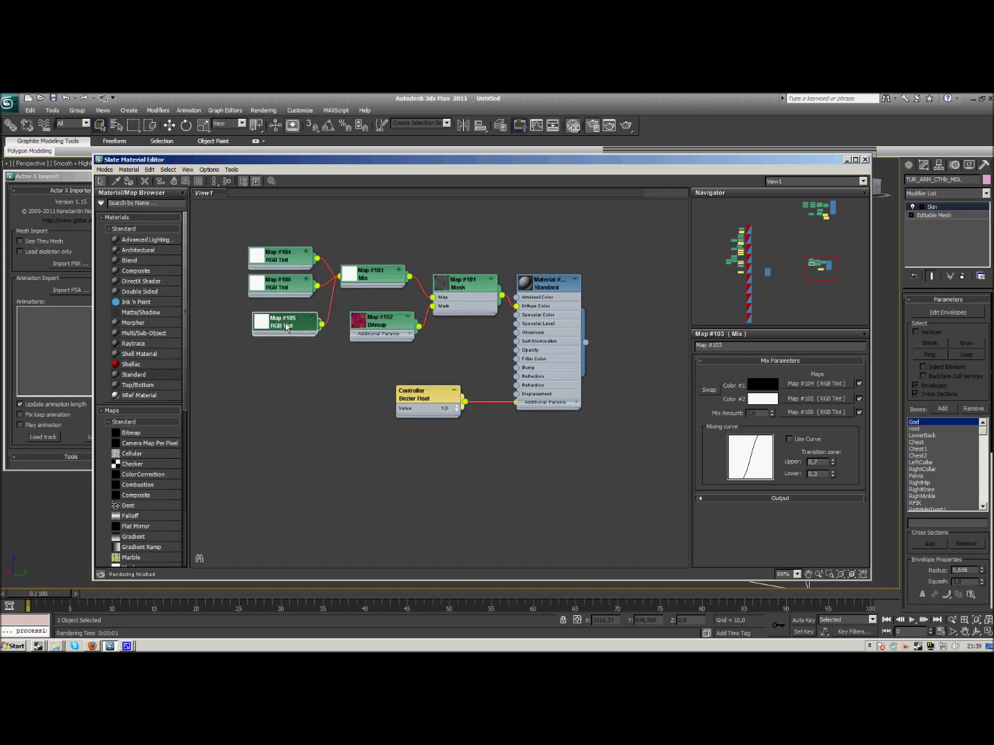
left_click_drag(835, 275, 824, 271)
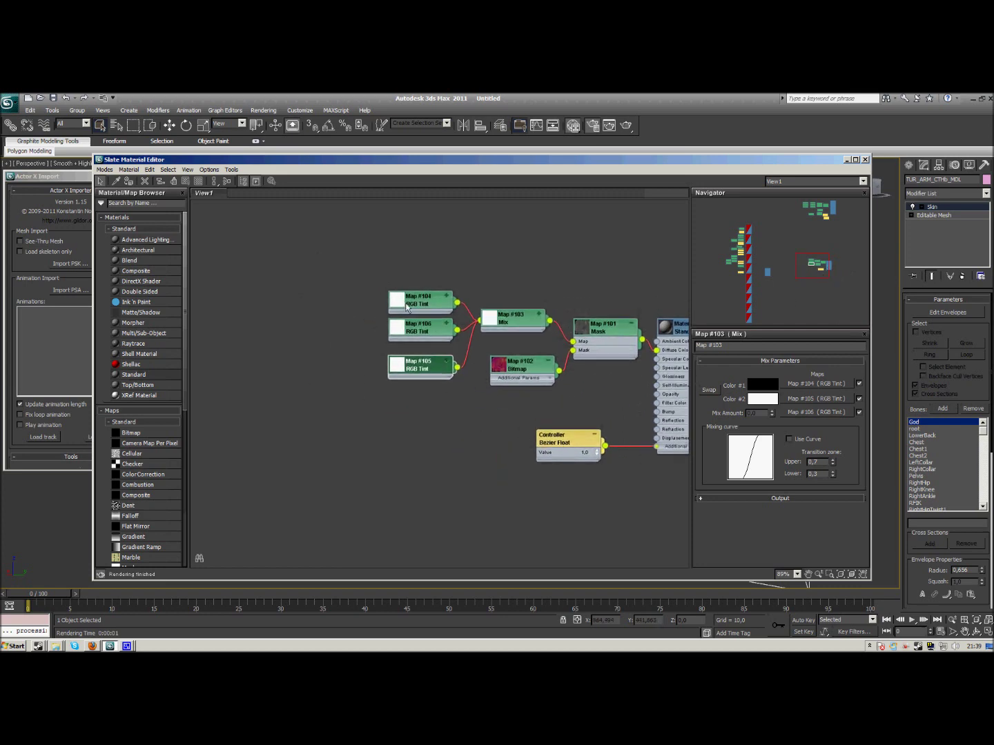
double_click(425, 302)
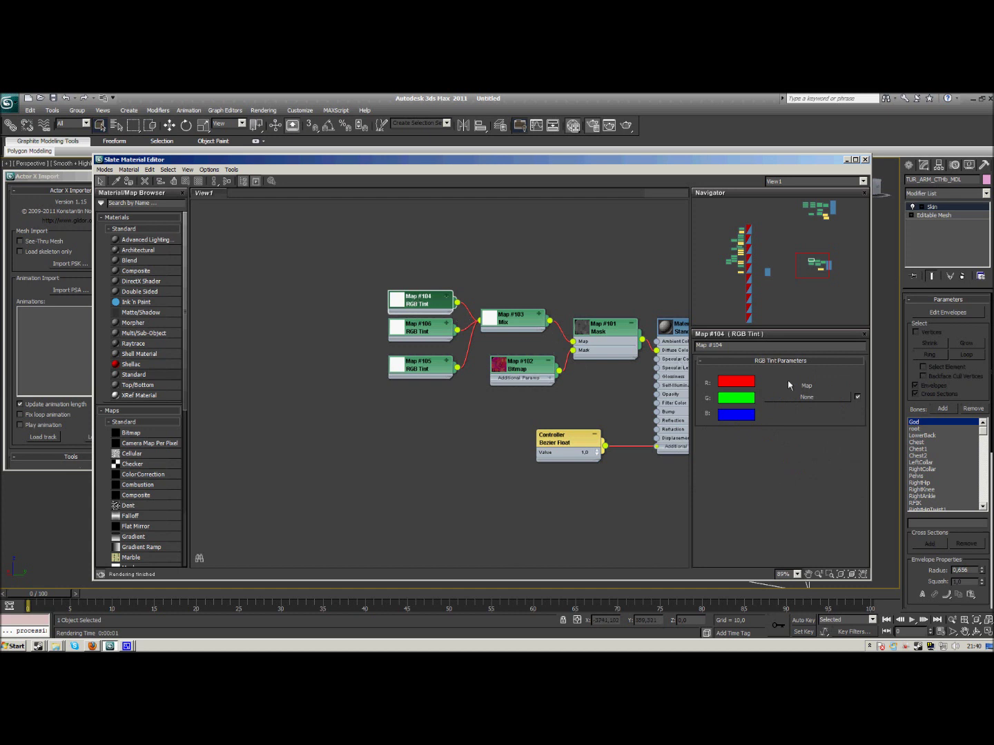
Step: Load TUR_ARM_CTHb_Tnt_Mask.tga as the Bitmap source of Map #104 RGB Tint
left_click(824, 402)
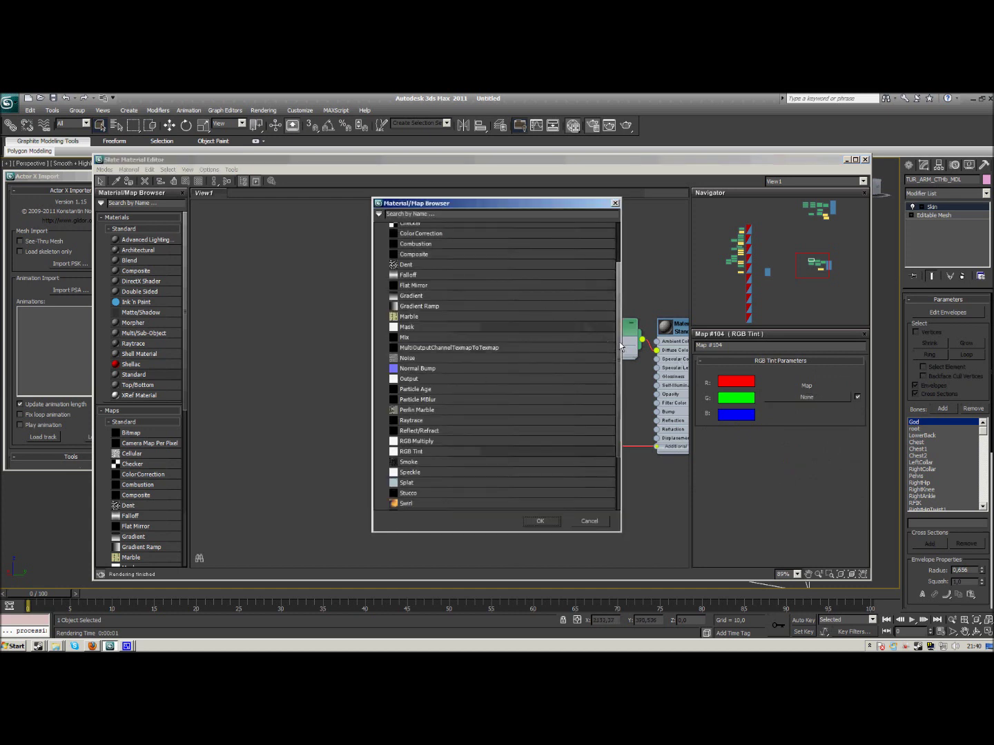
scroll(613, 283, "up", 3)
double_click(416, 251)
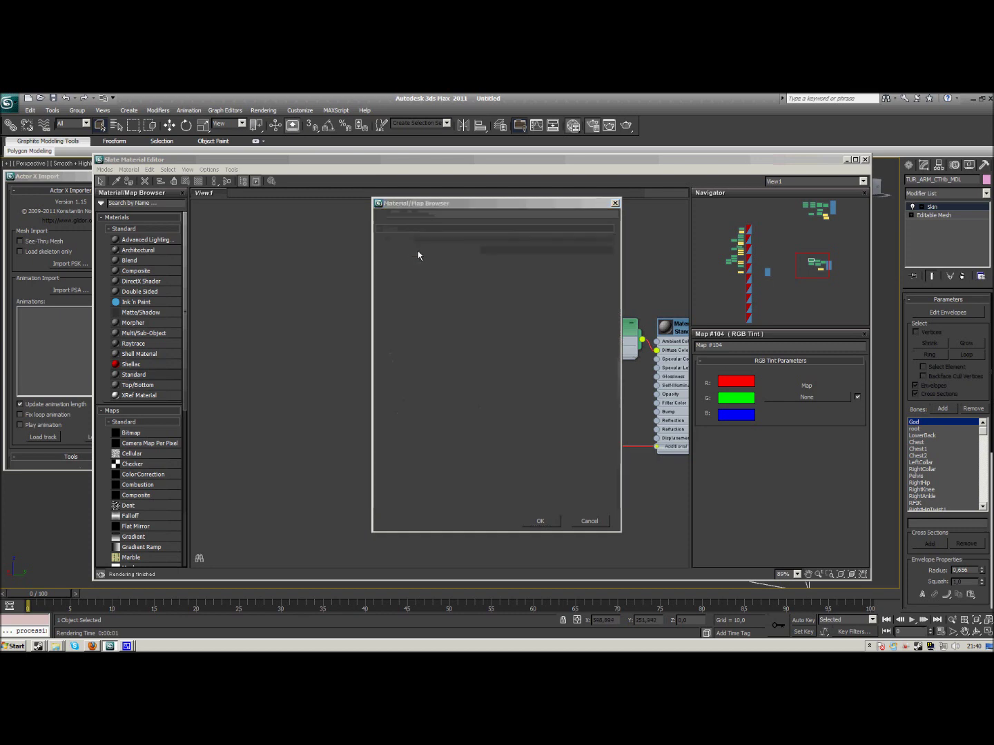
scroll(591, 291, "down", 3)
left_click_drag(591, 291, 591, 389)
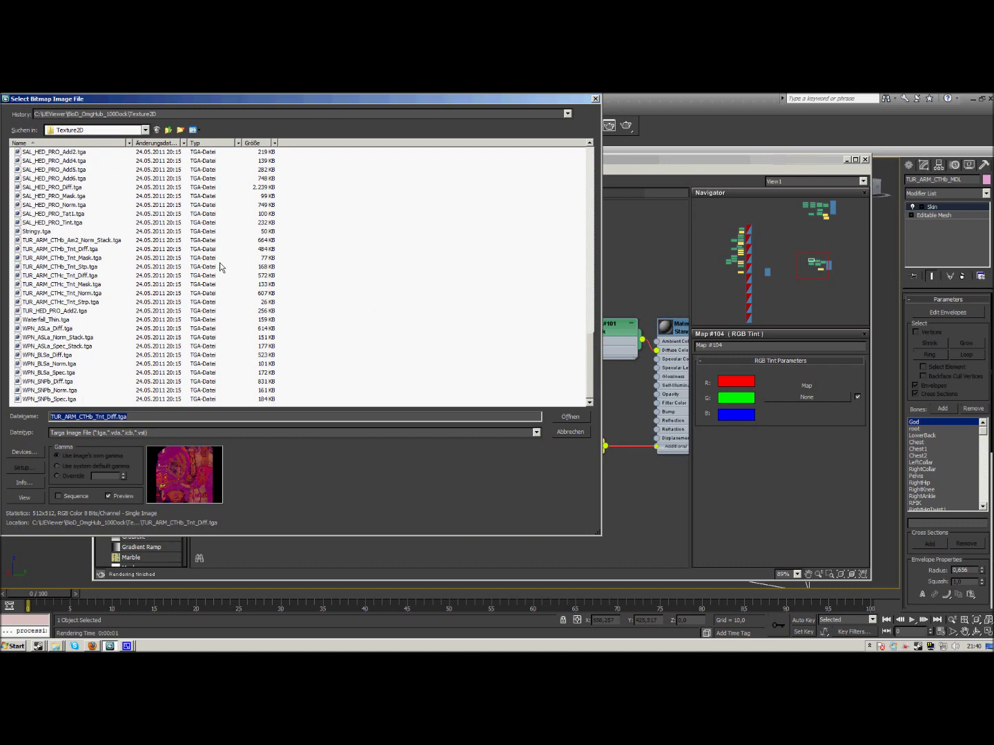
left_click(90, 259)
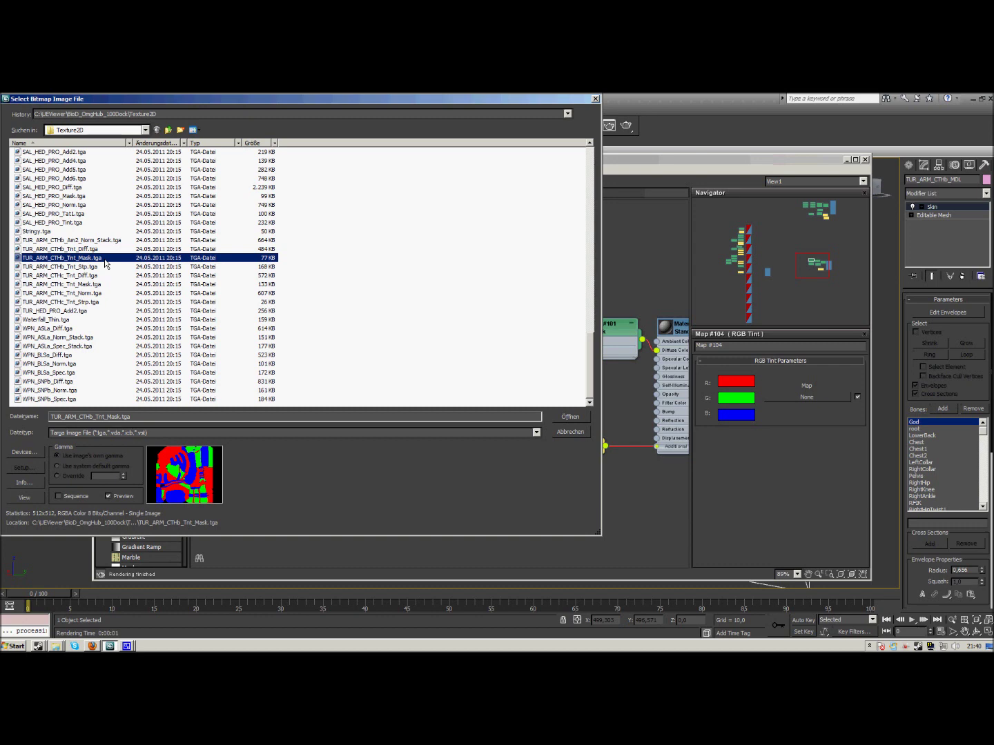
double_click(104, 263)
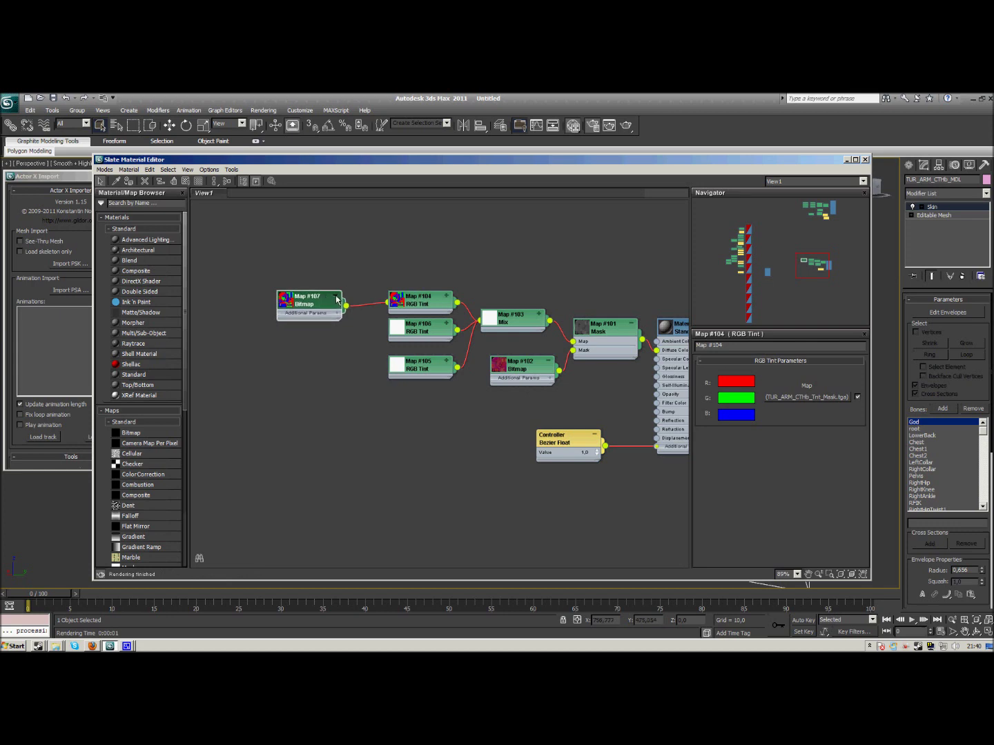
Step: Give Map #106 the same TUR_ARM_CTHb_Tnt_Mask.tga bitmap source
left_click(445, 332)
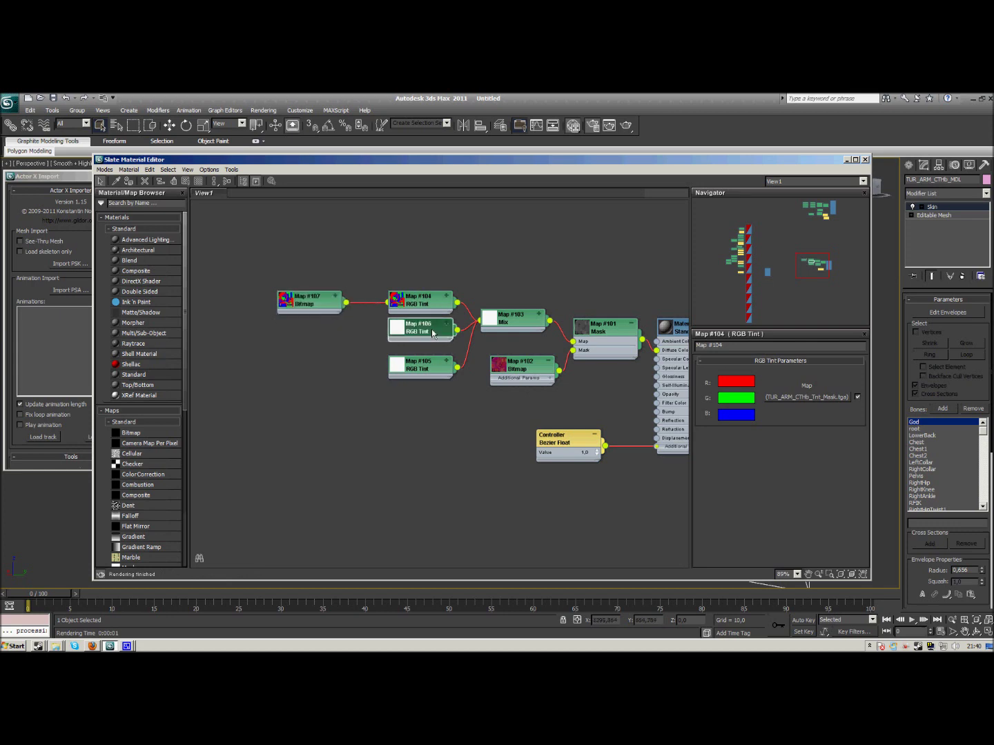
left_click(818, 396)
double_click(408, 251)
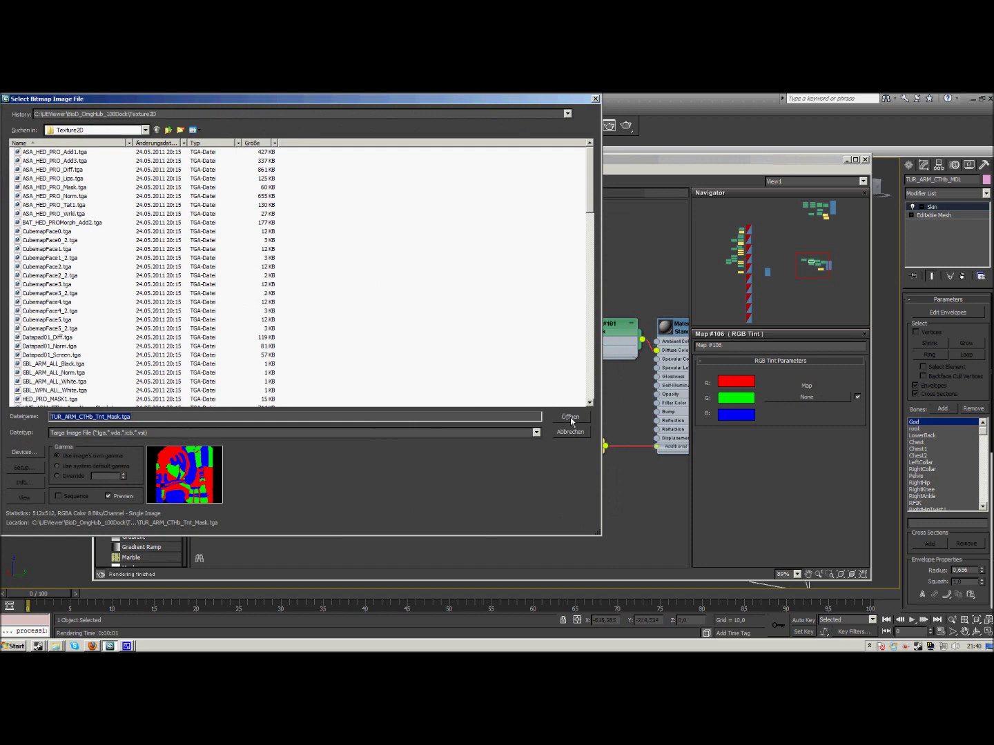
left_click(569, 417)
left_click_drag(309, 333, 327, 333)
Step: Give Map #105 the TUR_ARM_CTHb_Tnt_Mask.tga bitmap and tidy Bitmap nodes #108 and #109
left_click(432, 369)
left_click(767, 400)
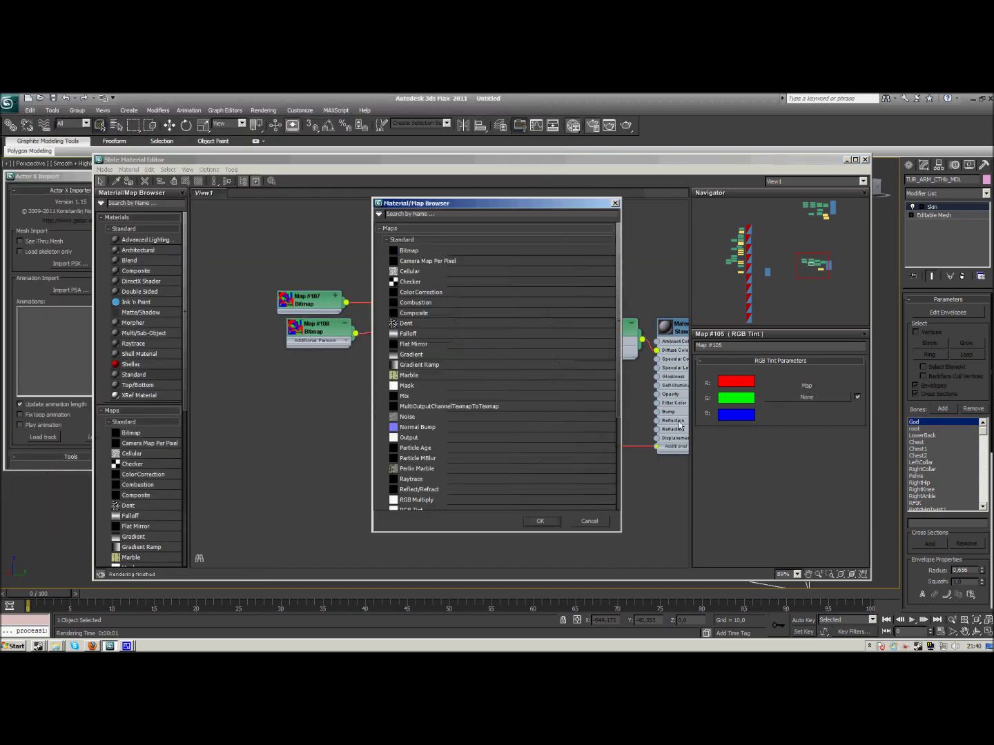
double_click(415, 251)
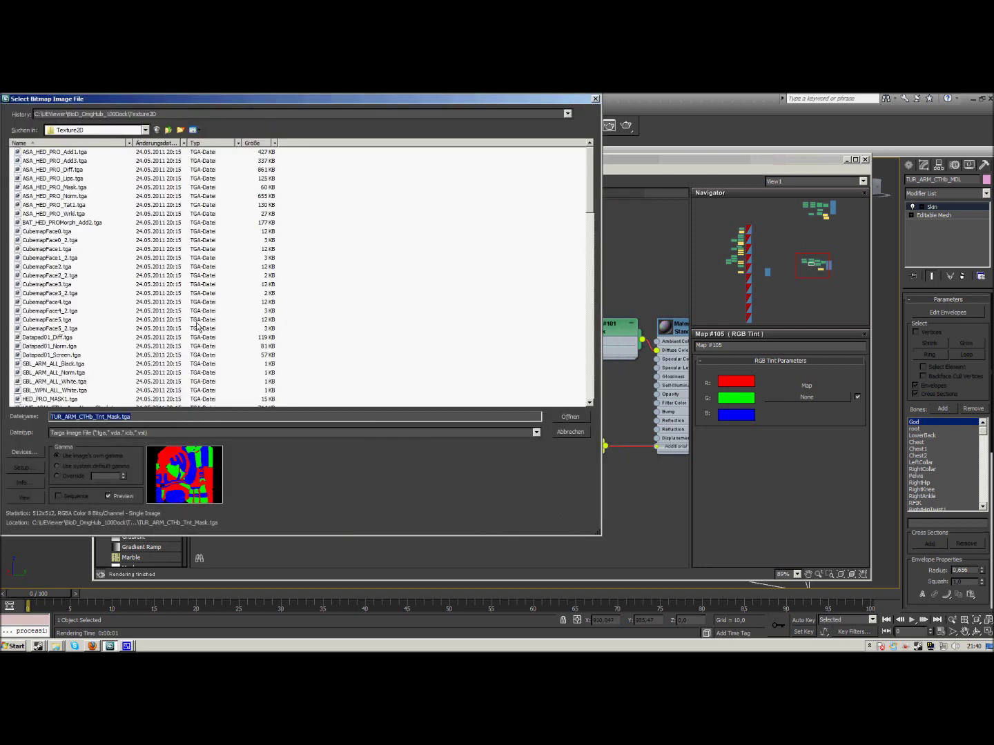
left_click(570, 416)
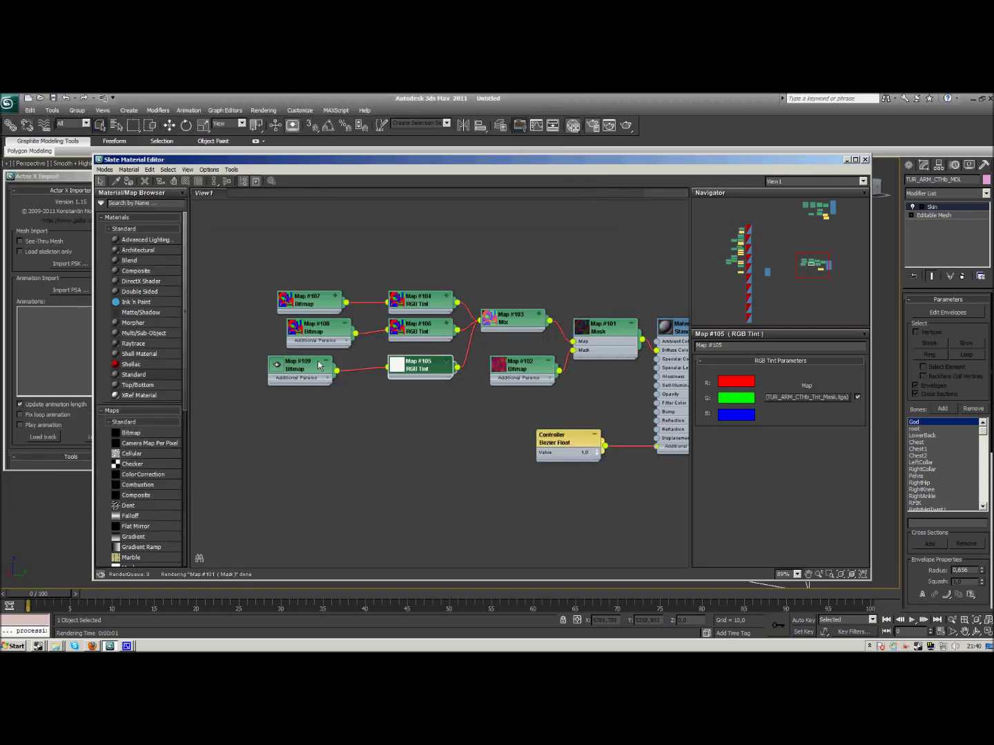
left_click_drag(315, 370, 334, 370)
left_click_drag(325, 330, 314, 330)
Step: Enlarge Material #317's preview sphere, then move the editor aside and minimize it
left_click_drag(827, 289, 831, 294)
double_click(607, 297)
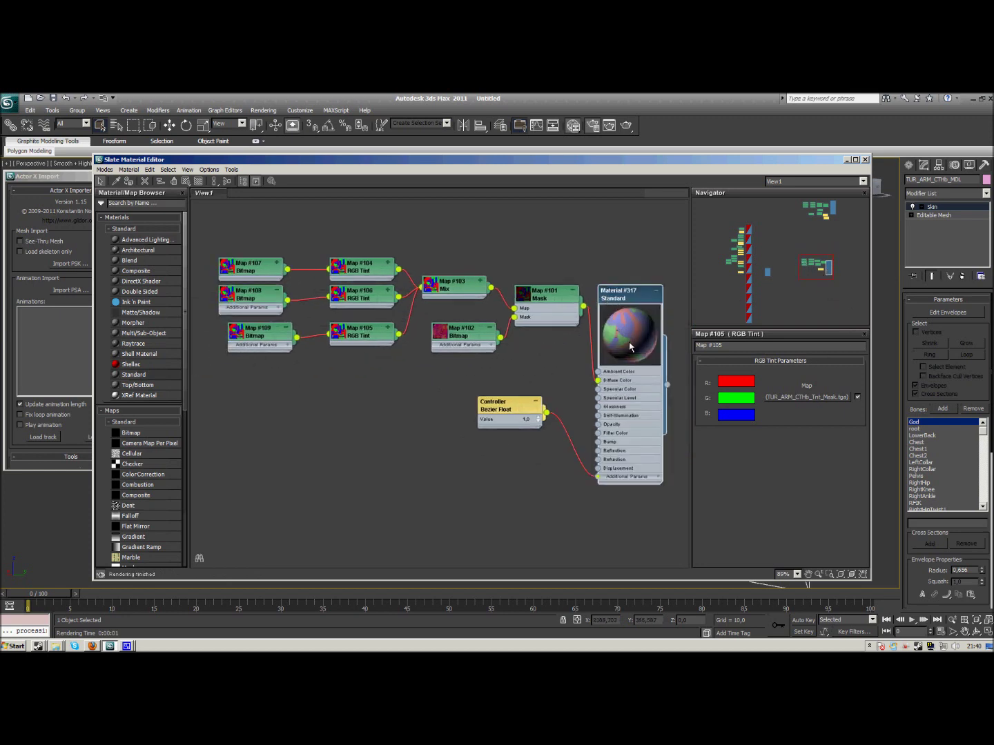
left_click_drag(695, 159, 450, 166)
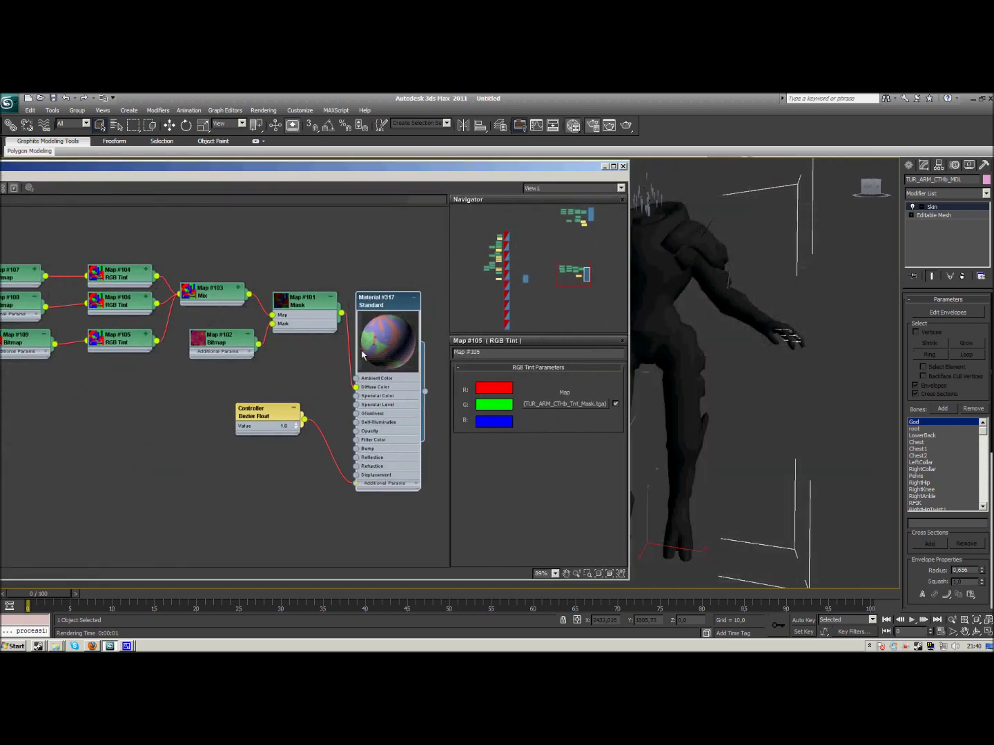
left_click_drag(103, 169, 220, 164)
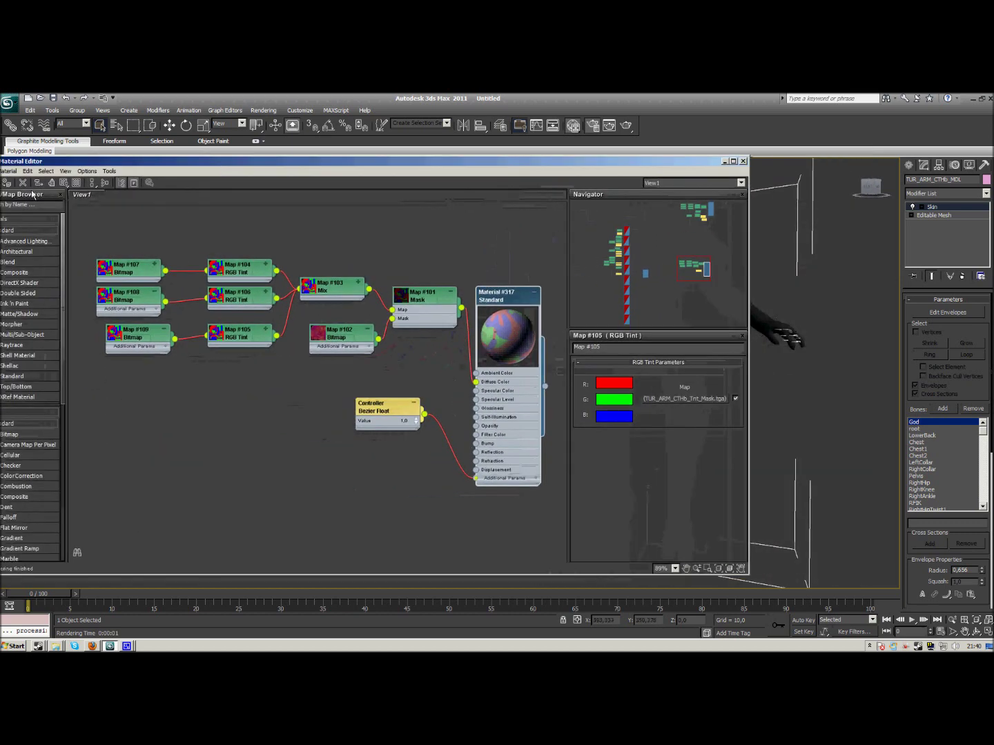
left_click(724, 161)
Step: Render the armor character's red, green and blue tint regions, then restore the Slate editor
left_click(317, 472)
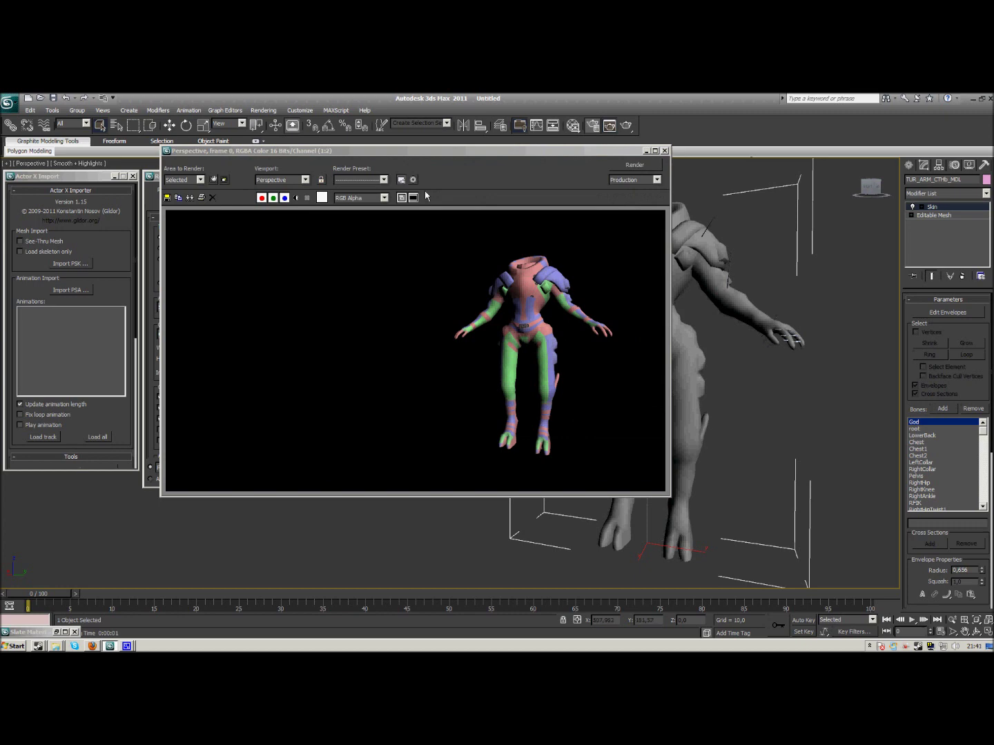
left_click_drag(377, 154, 691, 193)
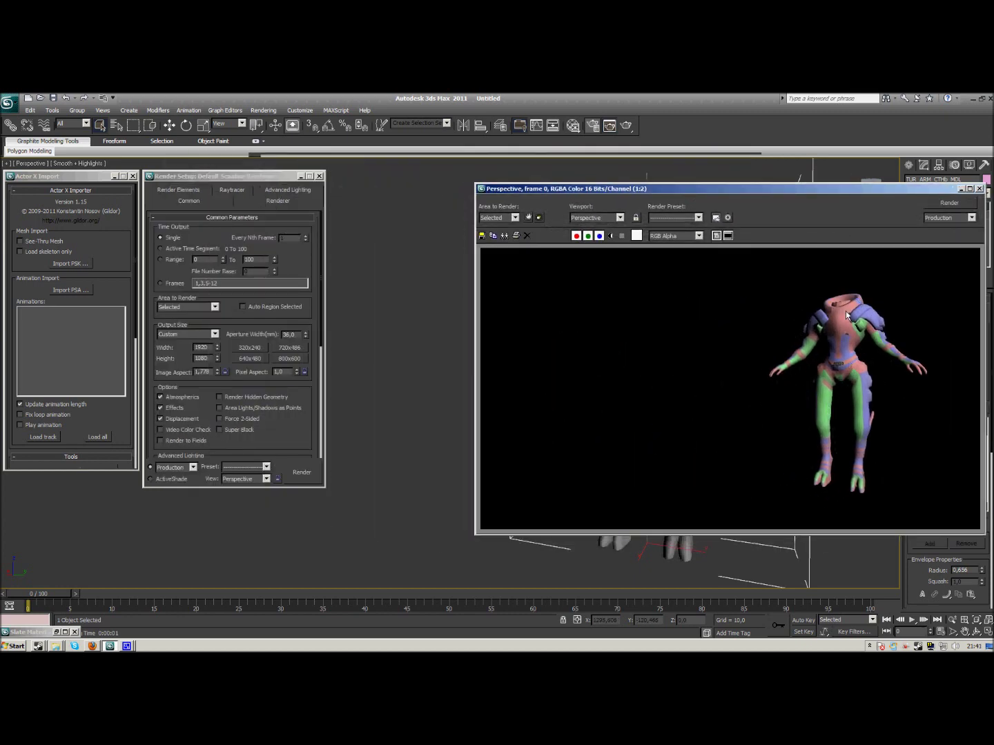
left_click(55, 630)
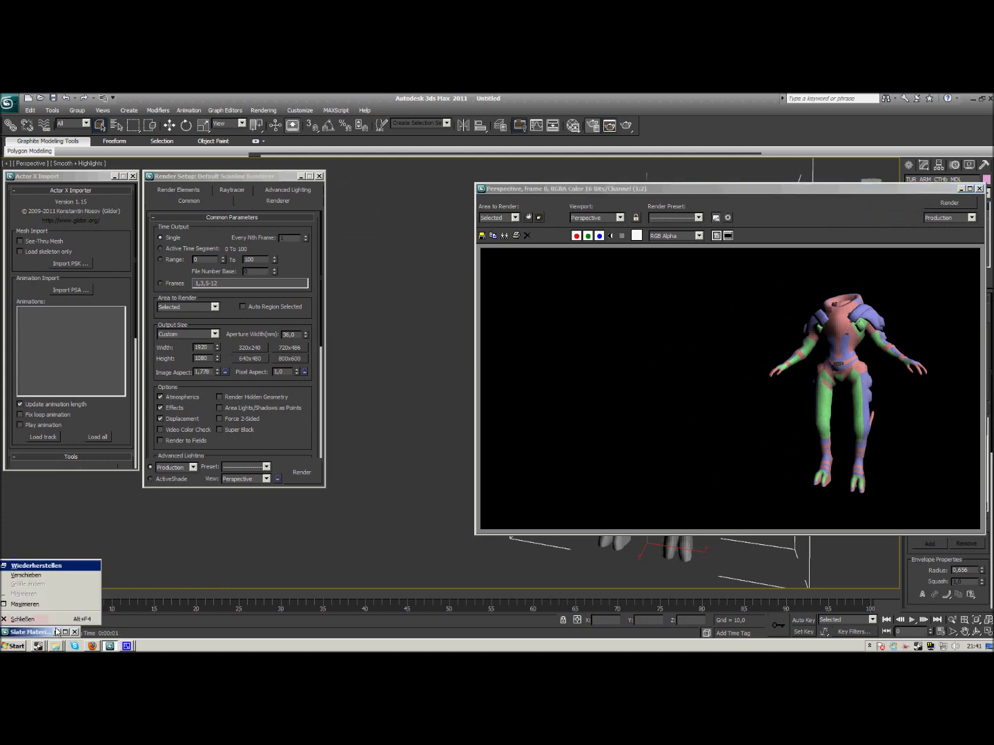
left_click(56, 631)
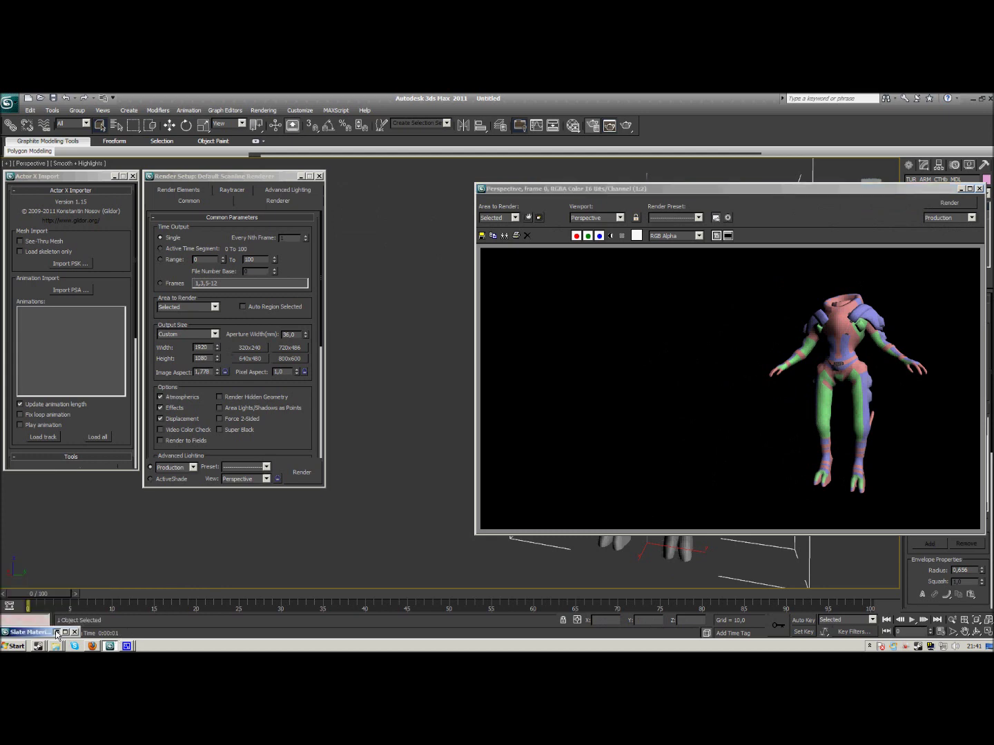
left_click(57, 632)
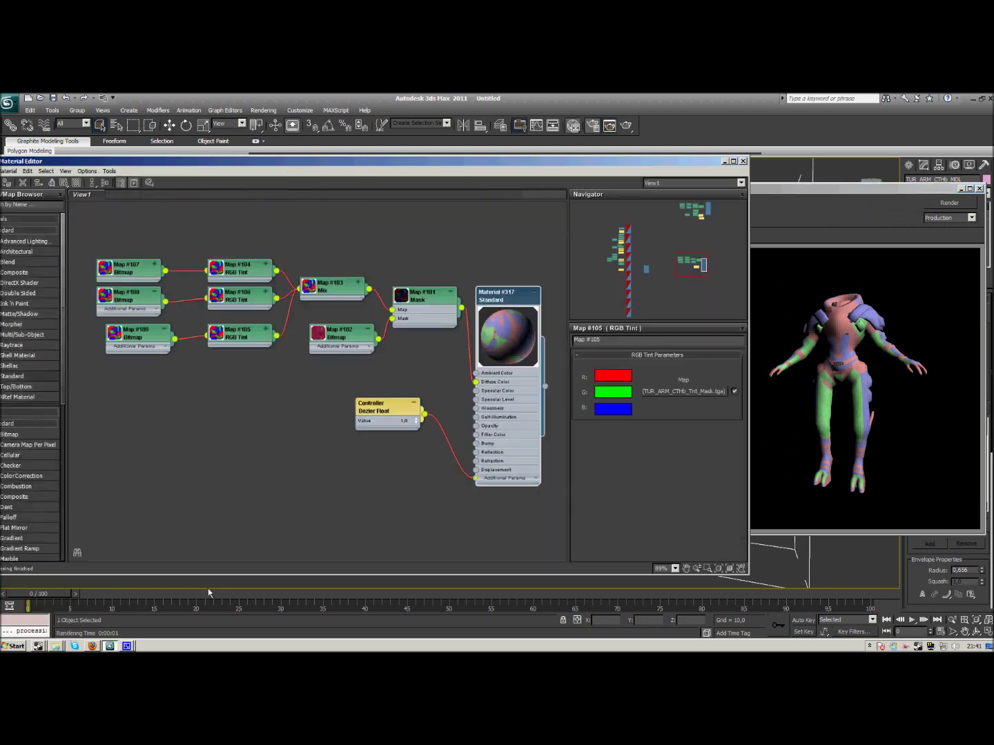
Step: Change Map #105's blue tint channel colour to yellow
left_click(614, 409)
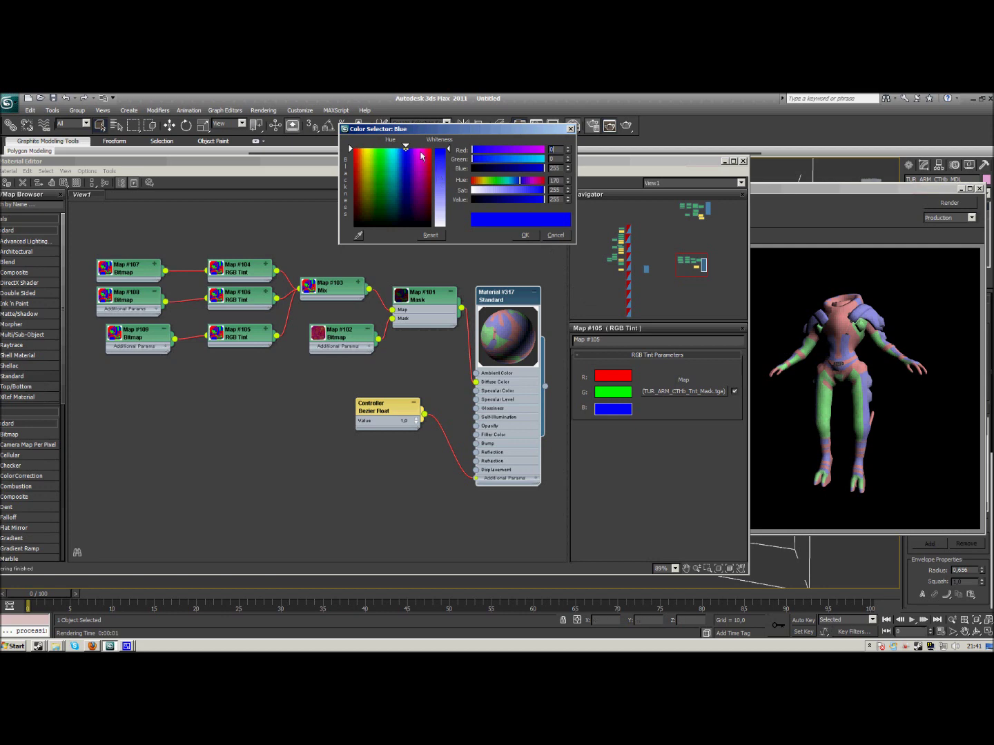
left_click_drag(406, 153, 368, 152)
left_click(525, 235)
left_click(238, 269)
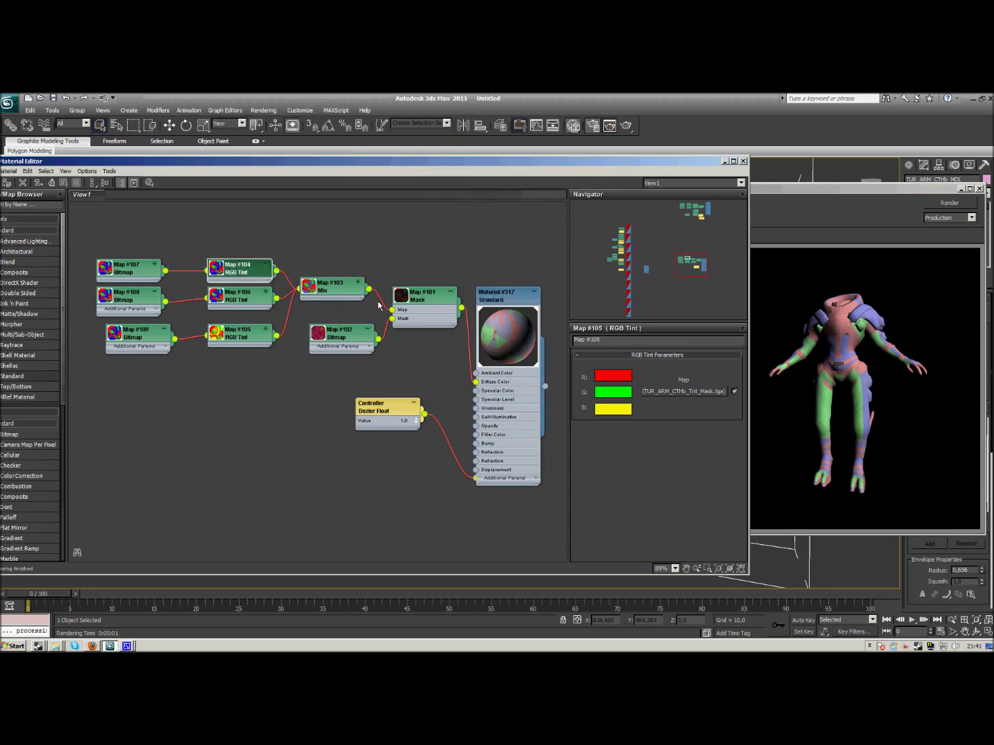
left_click(242, 340)
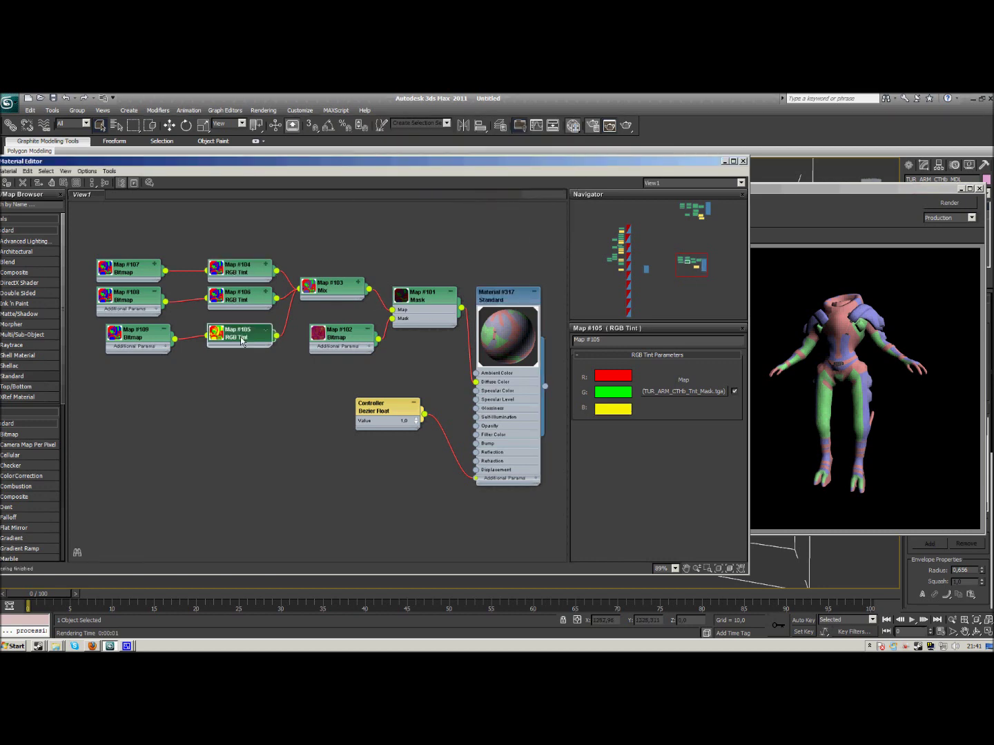
left_click(241, 315)
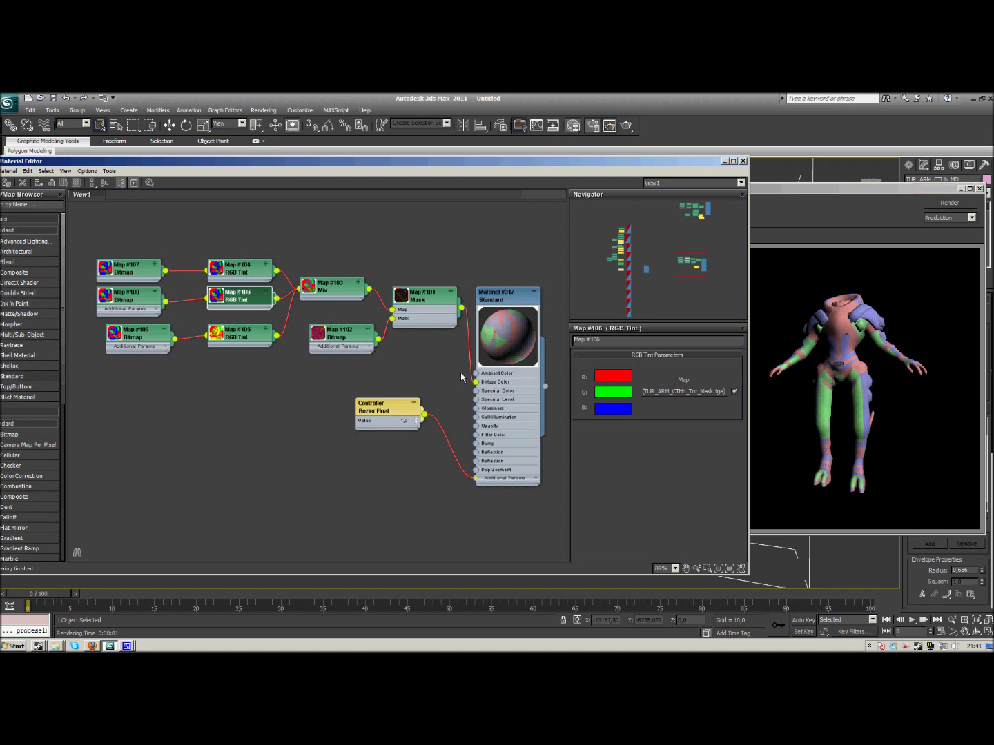
Step: Change the blue channel of Maps #106 and #104 to yellow as well
left_click(614, 410)
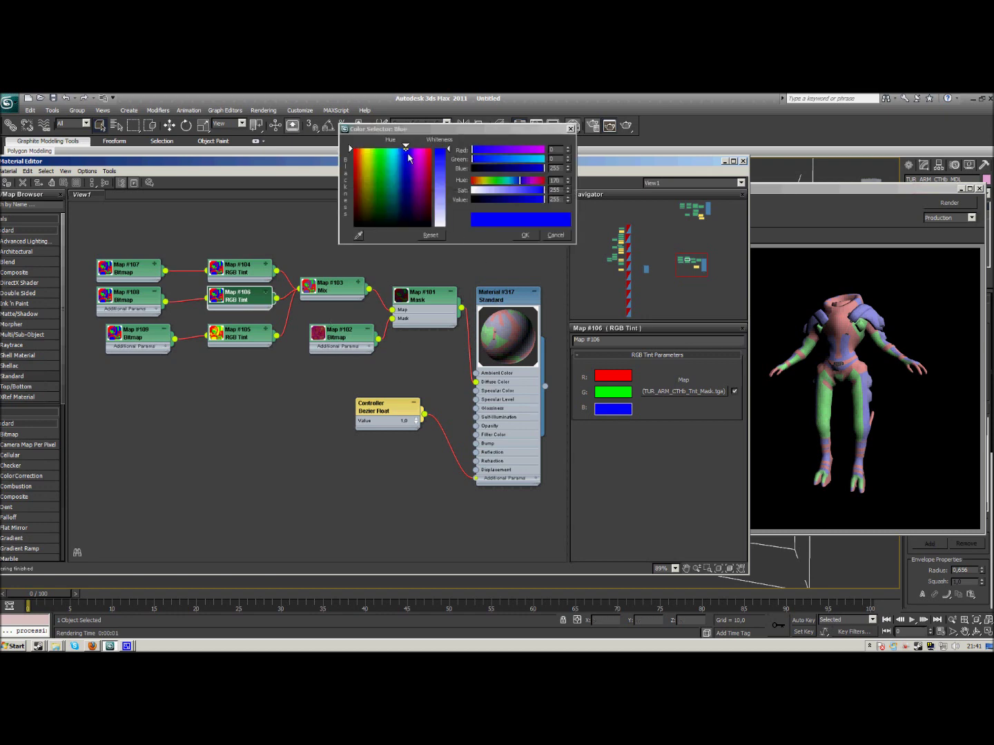
left_click_drag(406, 152, 368, 152)
left_click(524, 235)
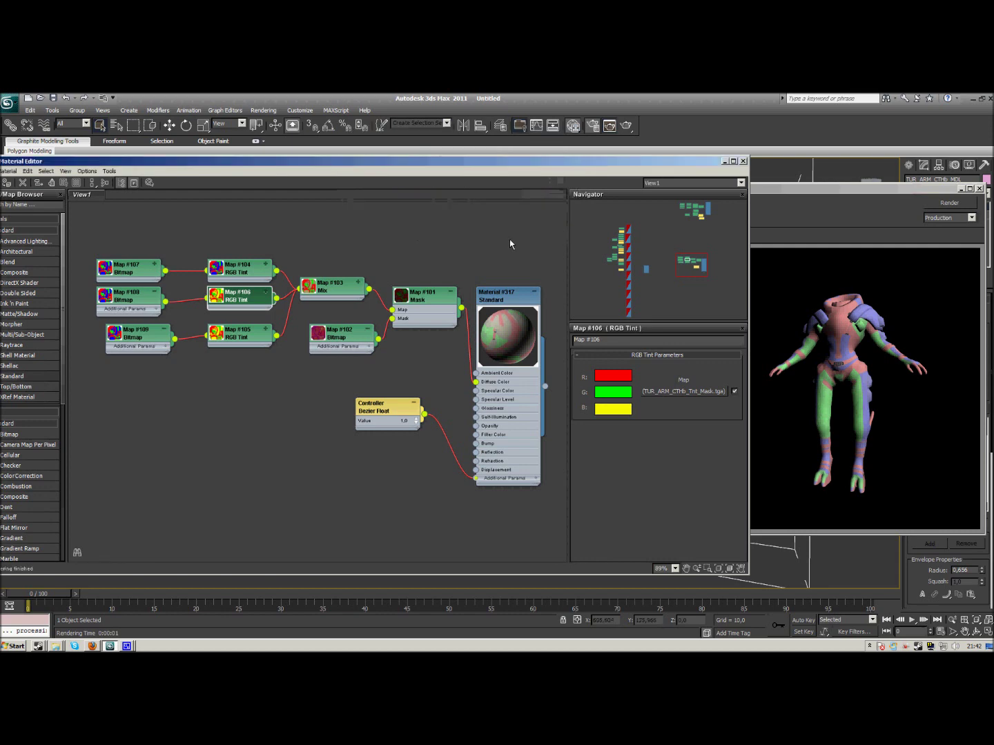
double_click(238, 271)
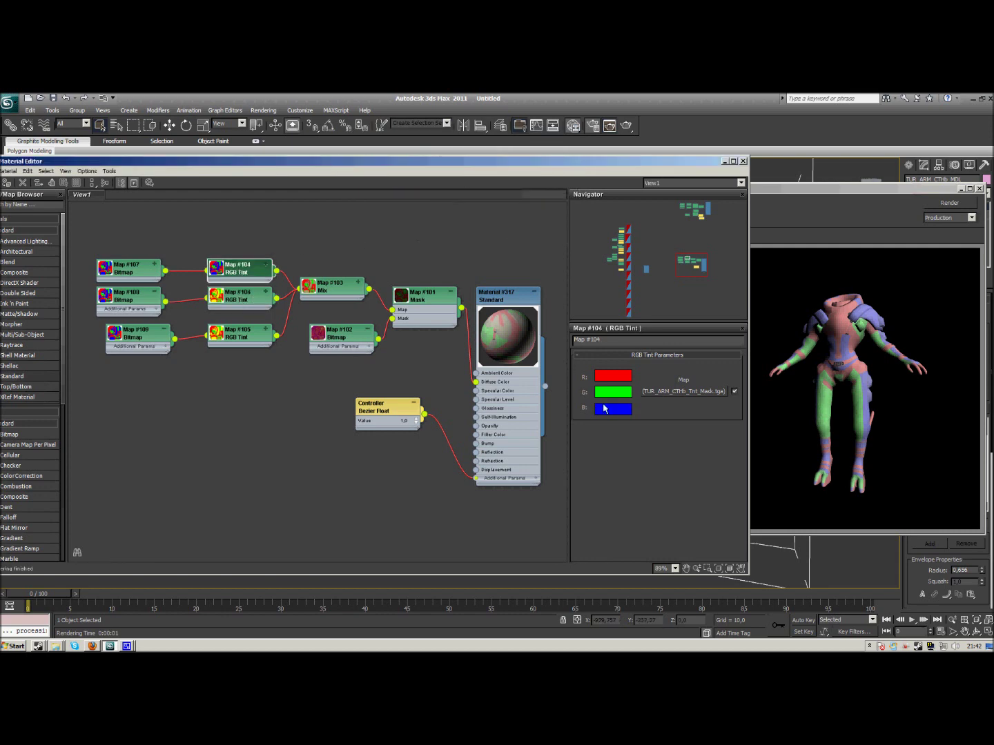
left_click(607, 411)
left_click_drag(405, 146, 367, 152)
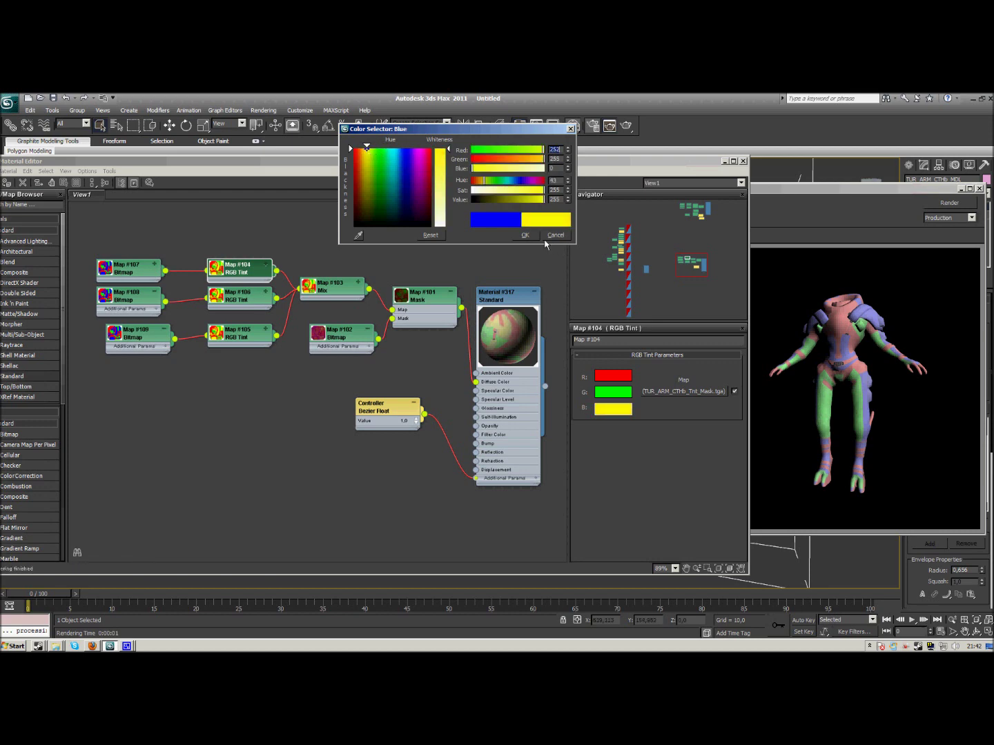
left_click(525, 235)
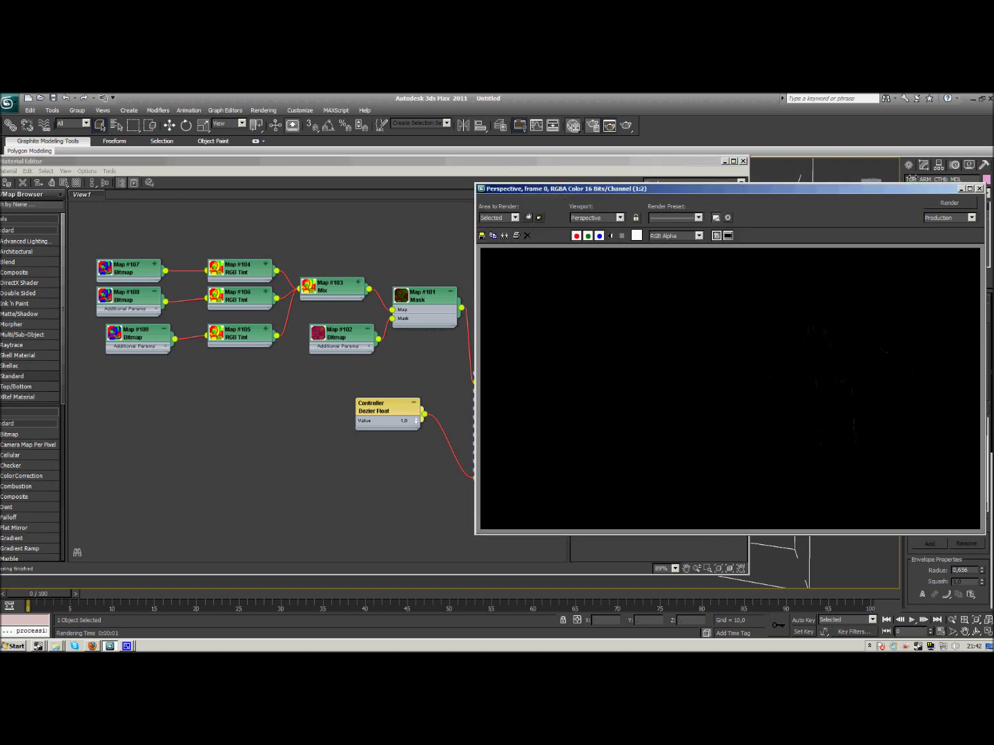
Step: Minimize the windows, re-render the character with yellow tints, and restore the Slate editor
left_click(960, 189)
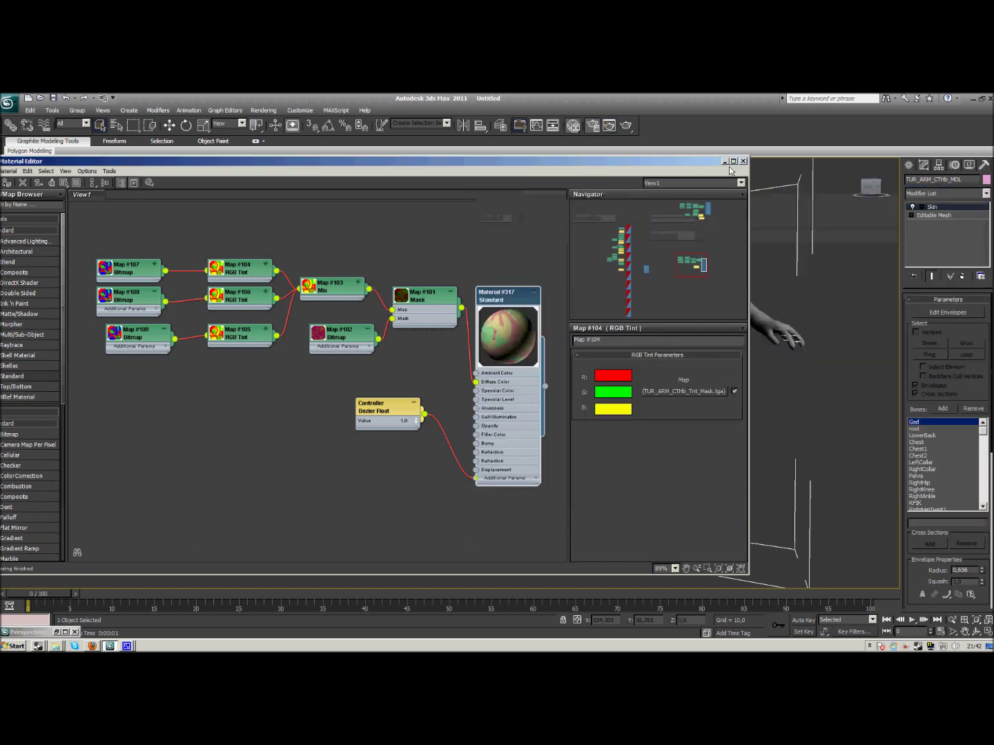
left_click(724, 161)
left_click(313, 476)
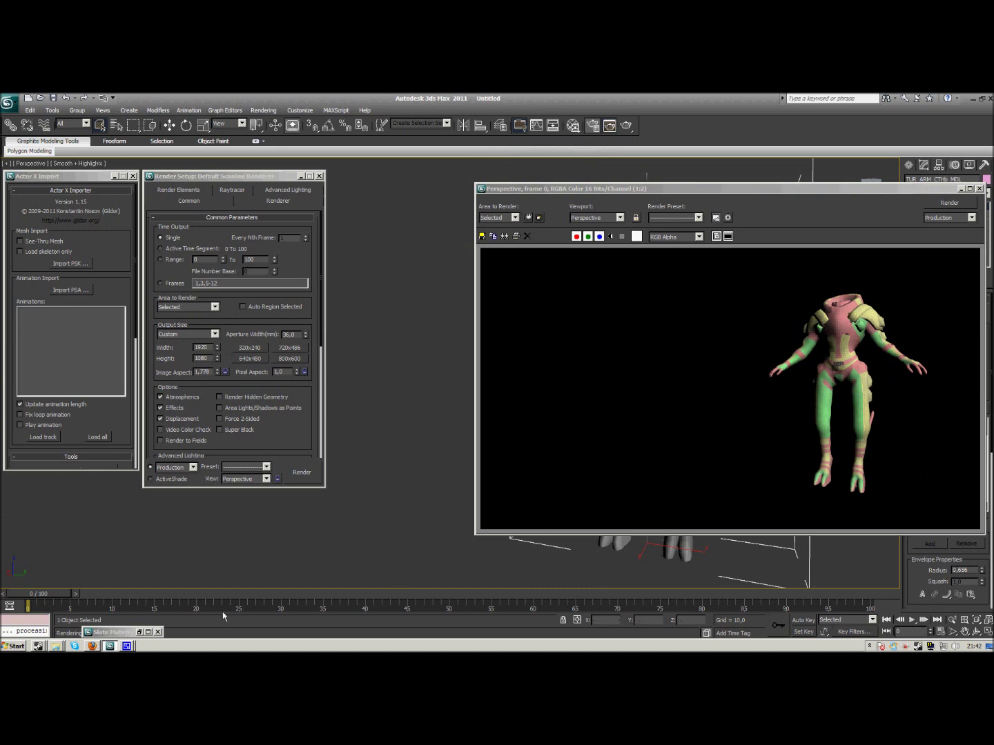
left_click(140, 632)
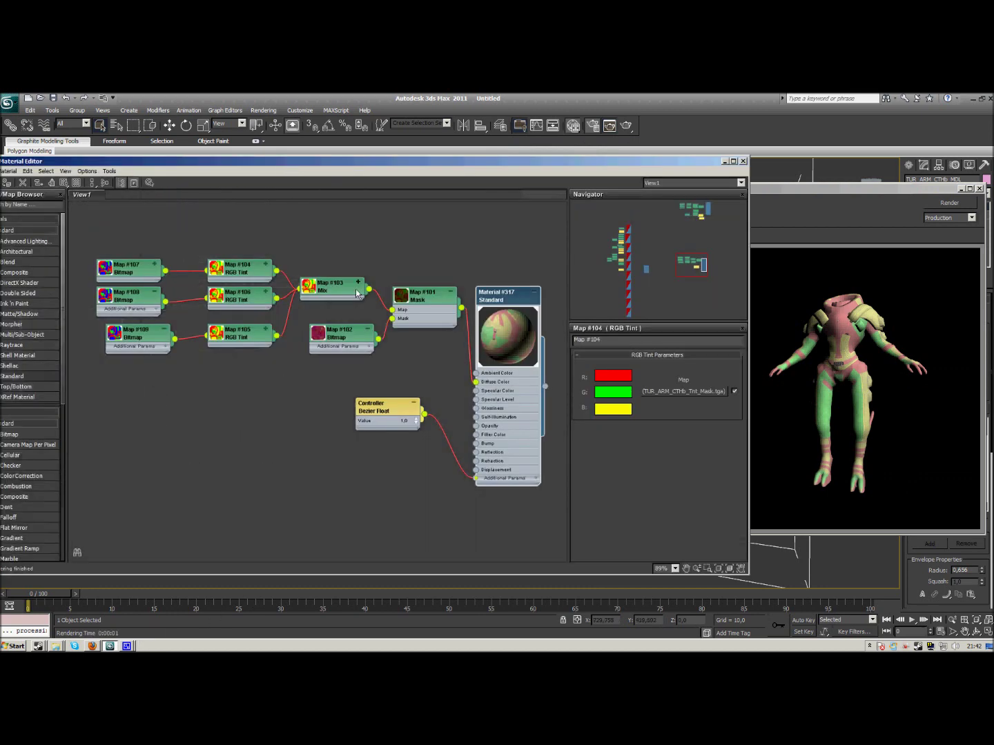
Step: Set Map #104's red and green tint channels to black
left_click(245, 272)
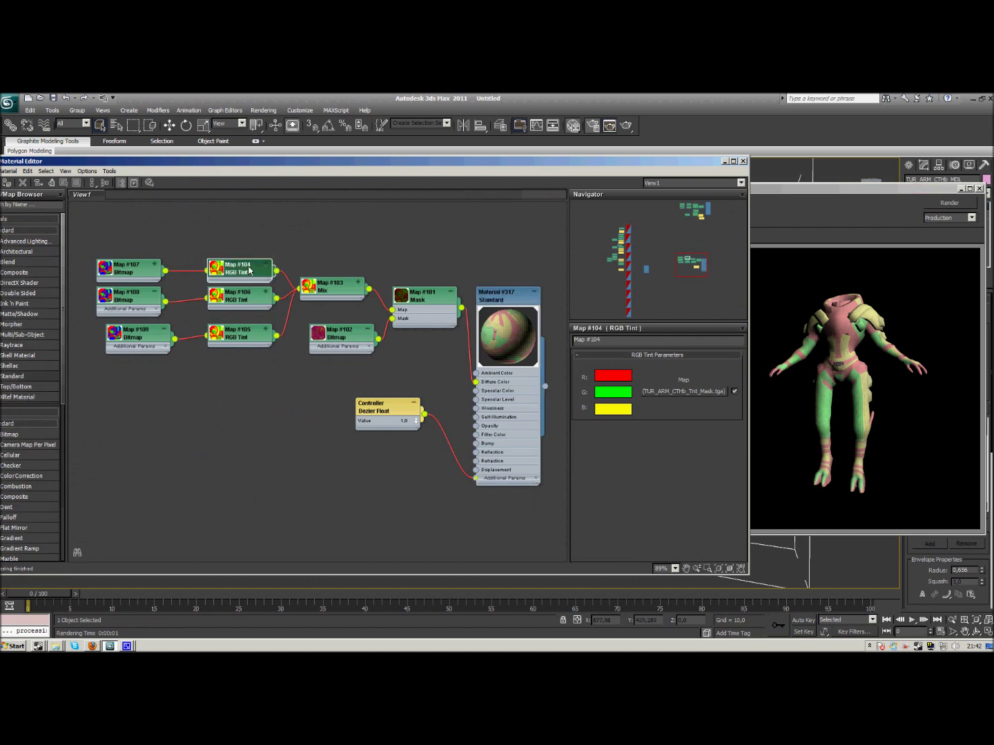
left_click(599, 382)
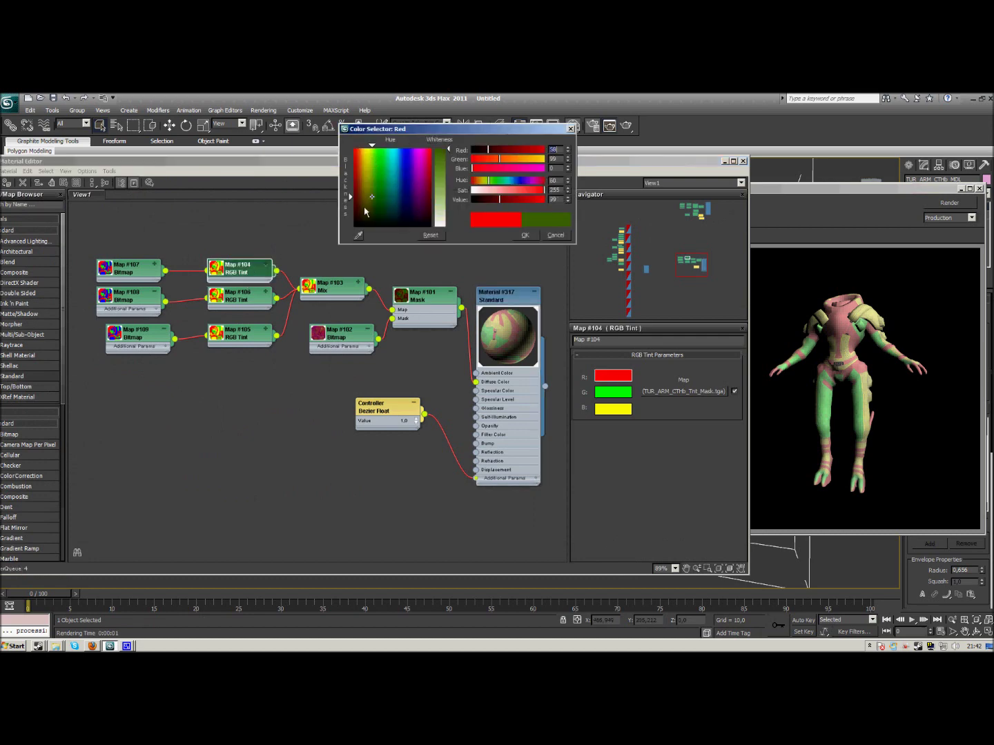
left_click_drag(432, 153, 429, 226)
left_click(524, 235)
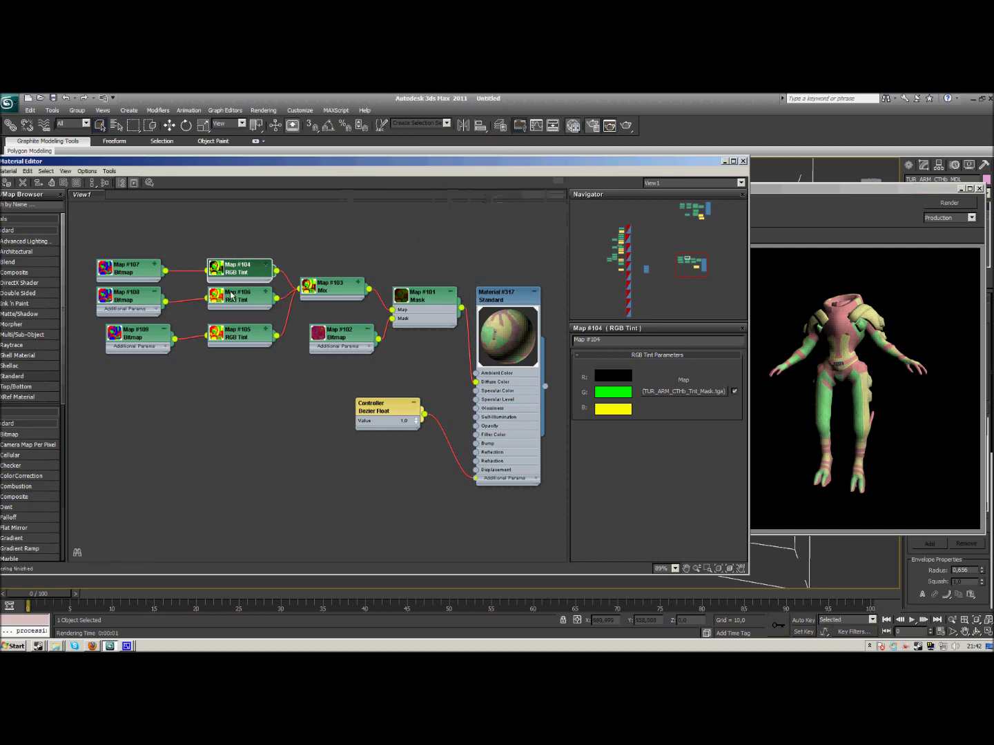
left_click(618, 394)
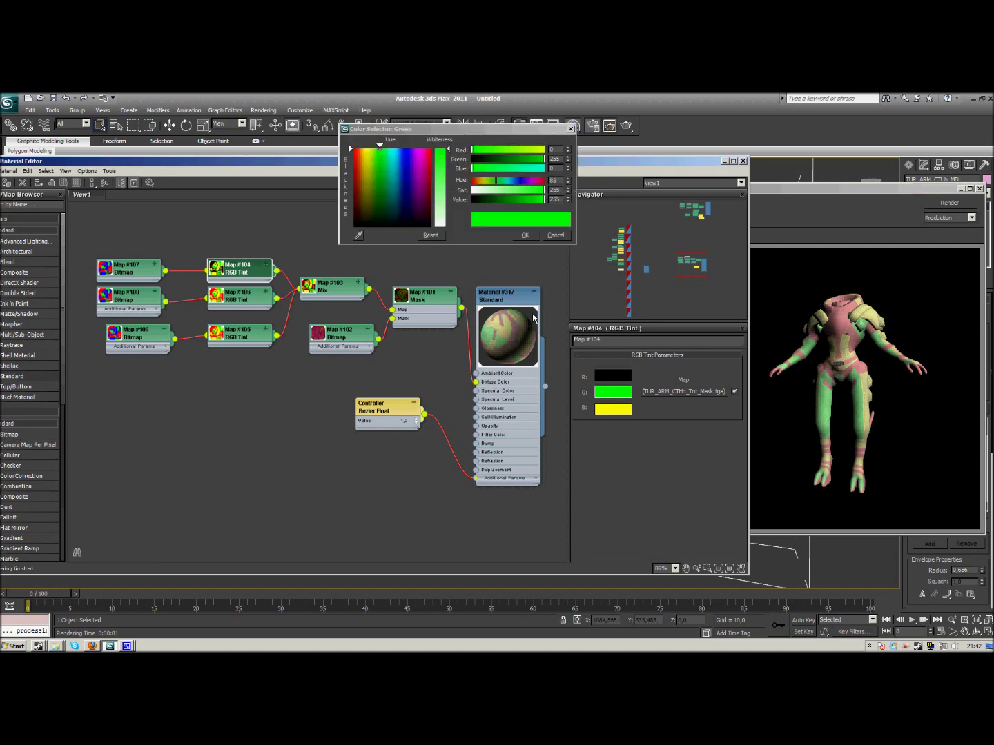
left_click_drag(439, 151, 439, 227)
left_click(525, 235)
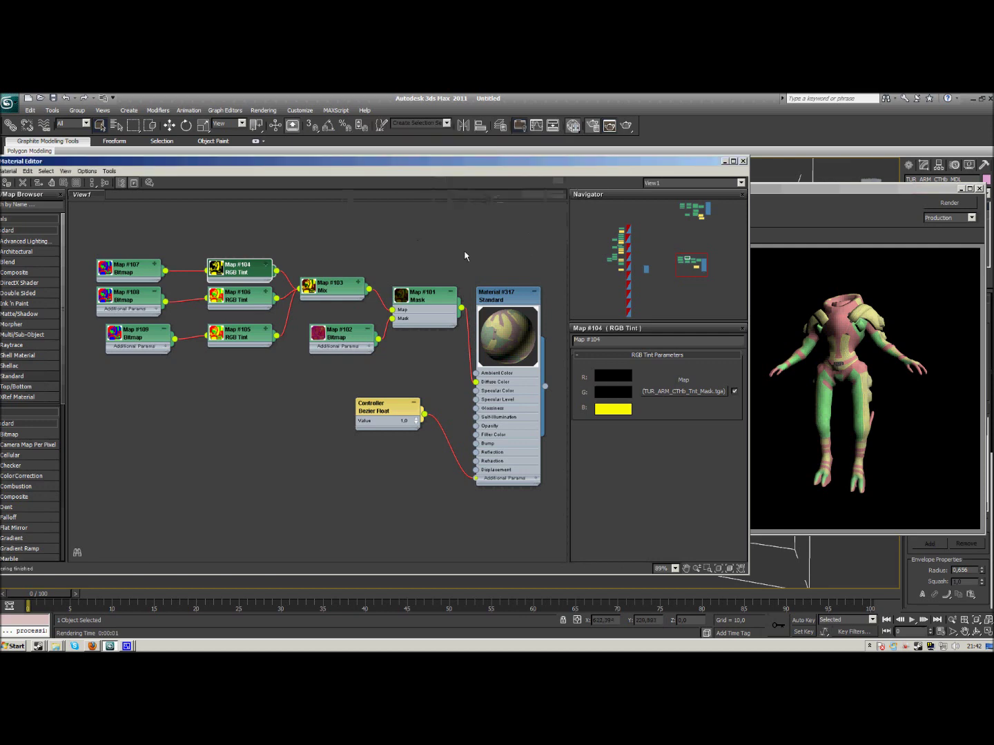
Step: Set Map #106's red and green tint channels to black
double_click(246, 305)
left_click(613, 375)
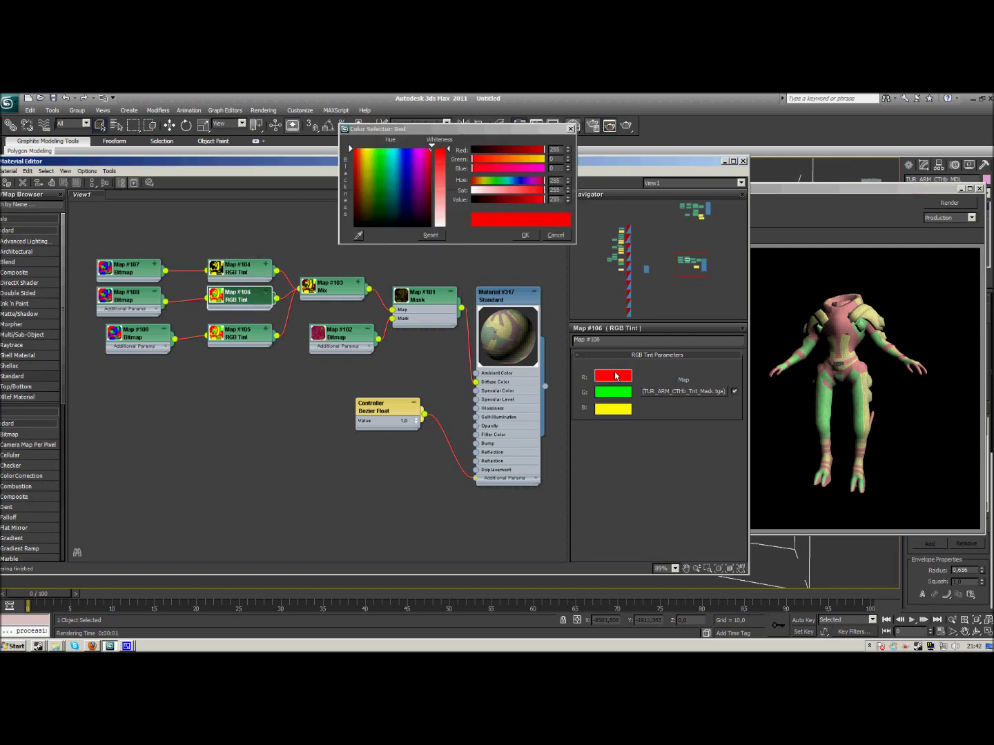
left_click_drag(420, 186, 420, 227)
left_click(524, 235)
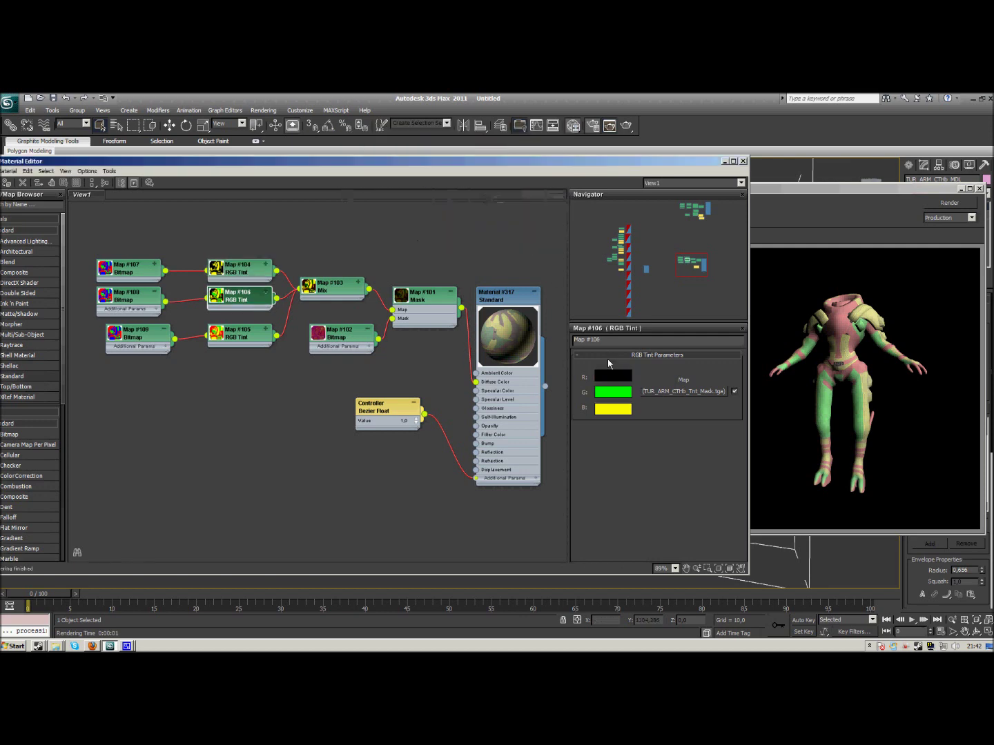
left_click(611, 392)
left_click_drag(400, 217, 404, 226)
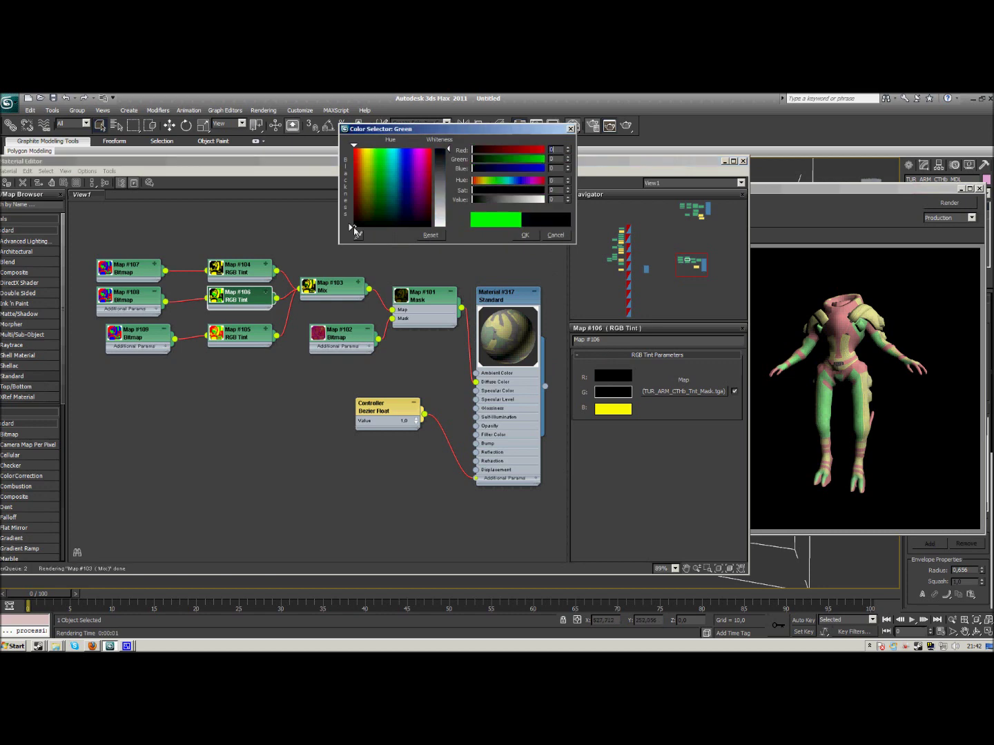
left_click(525, 235)
Step: Set Map #105's red and green tint channels to black
double_click(242, 339)
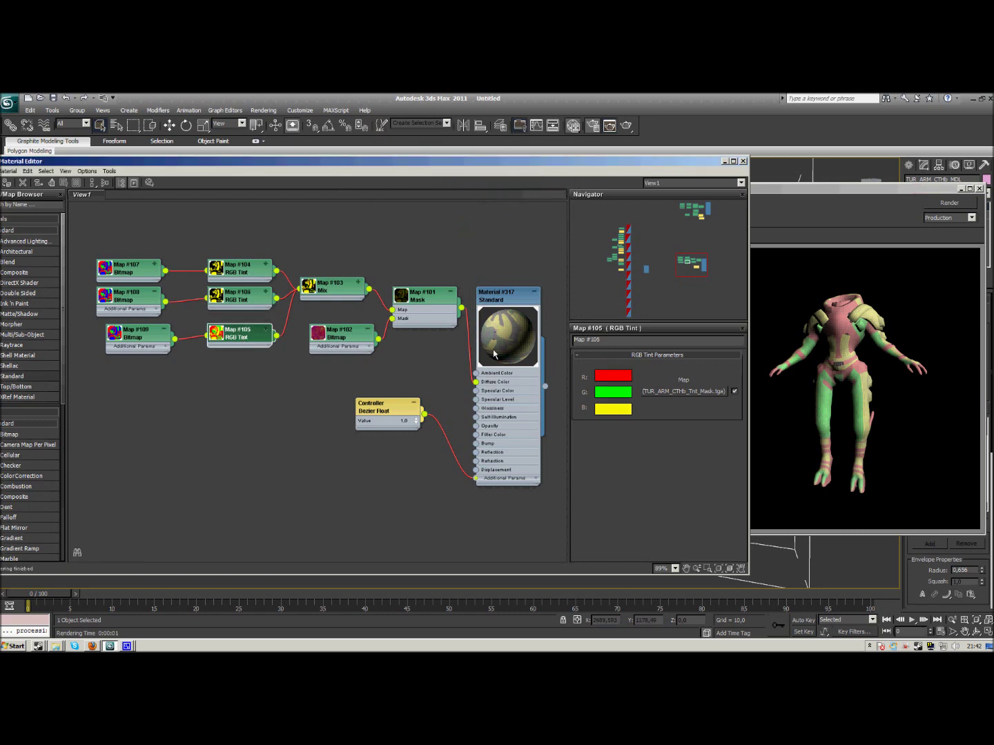
left_click(613, 376)
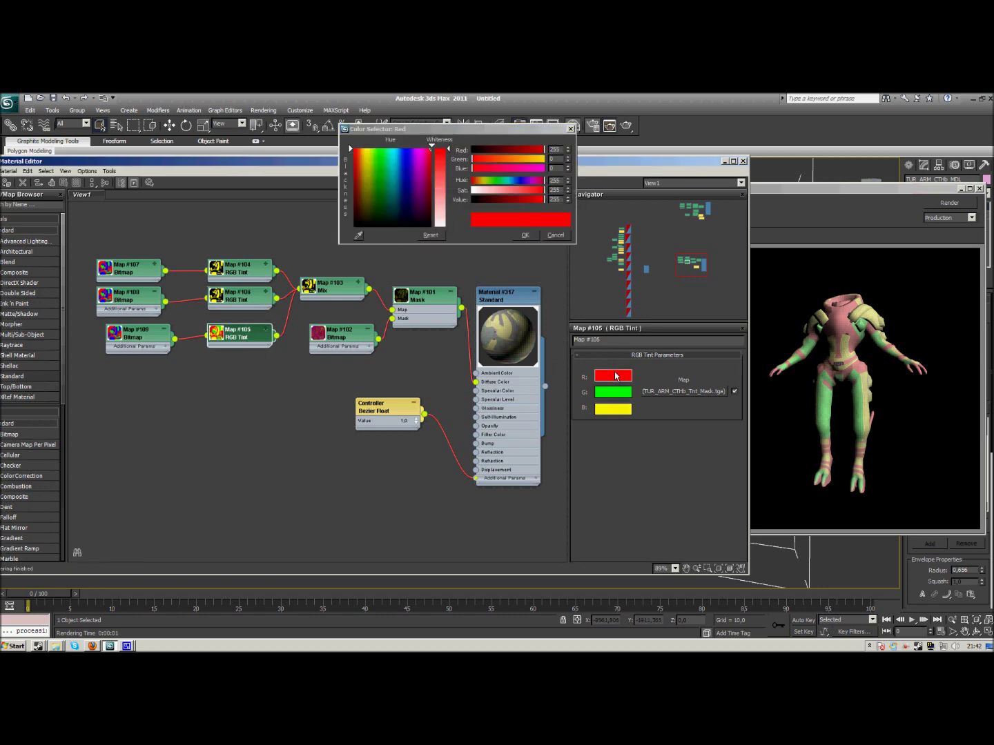
left_click_drag(351, 147, 353, 228)
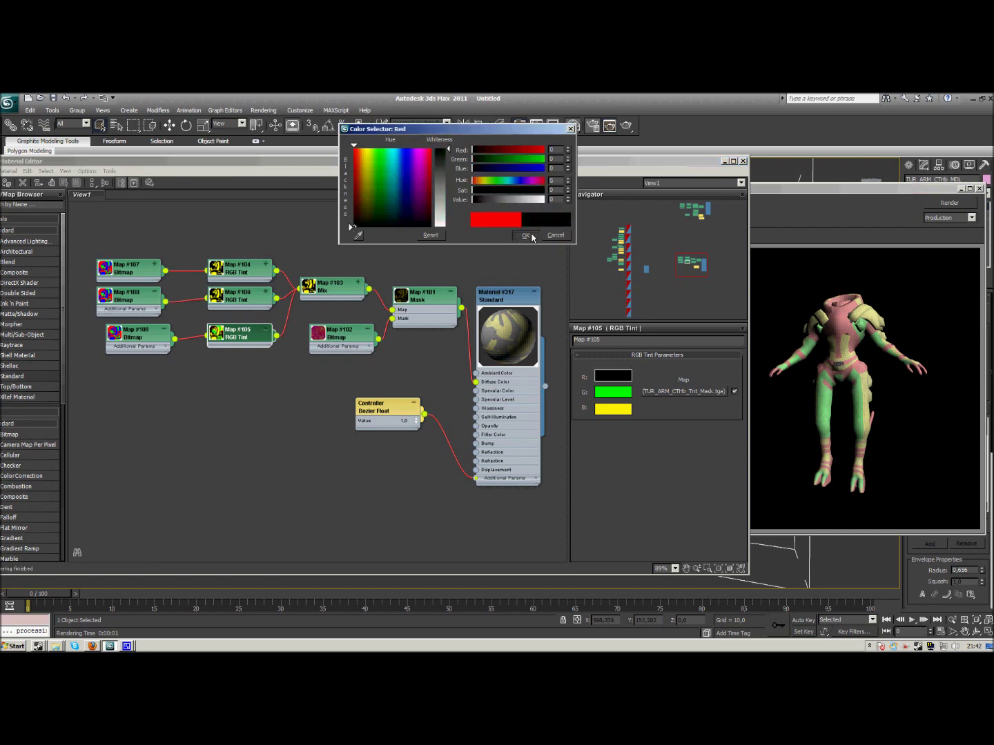
left_click(523, 236)
left_click(613, 392)
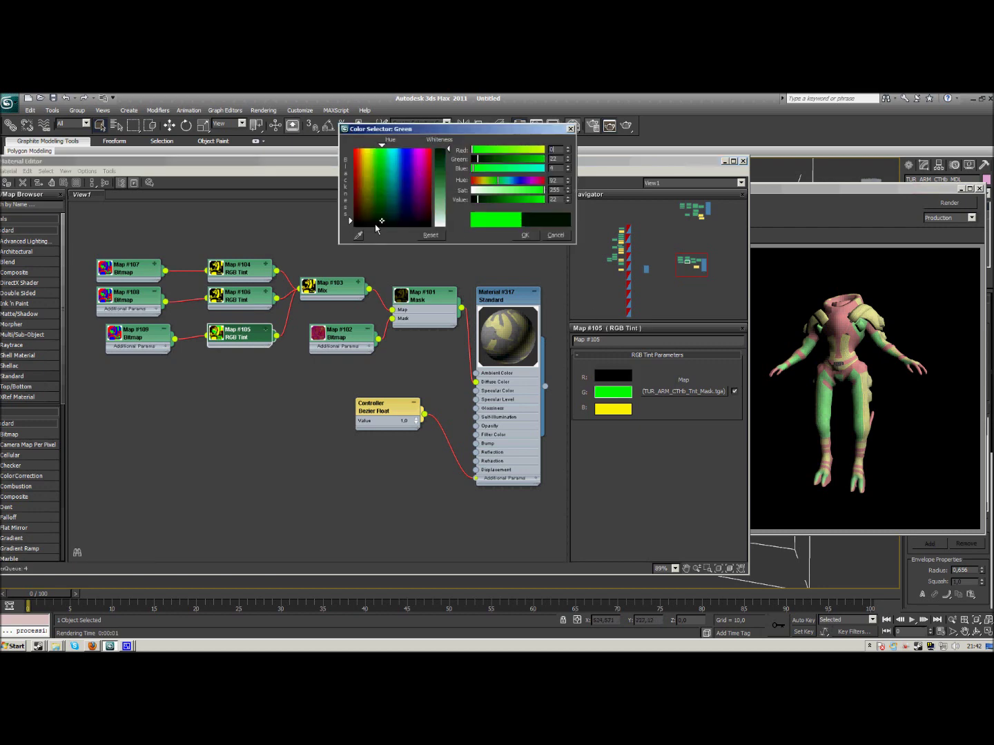
left_click_drag(444, 204, 395, 239)
left_click(525, 235)
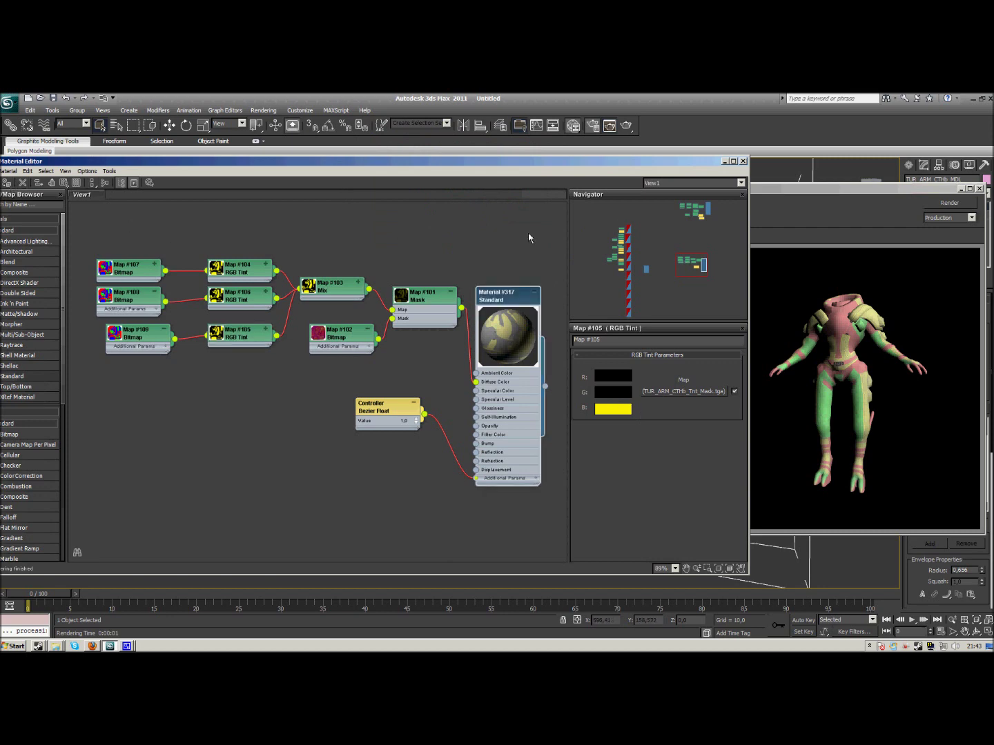
Step: Clear the frame window and re-render the armor with the new tints, then restore the Material Editor
left_click(724, 161)
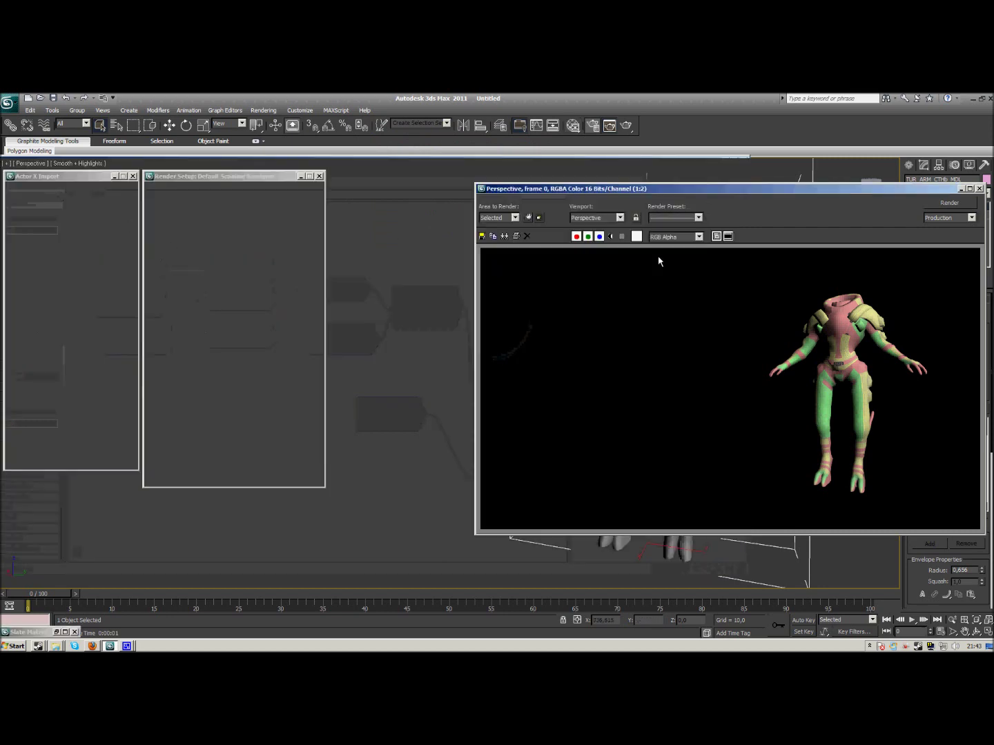
left_click(527, 236)
left_click(313, 473)
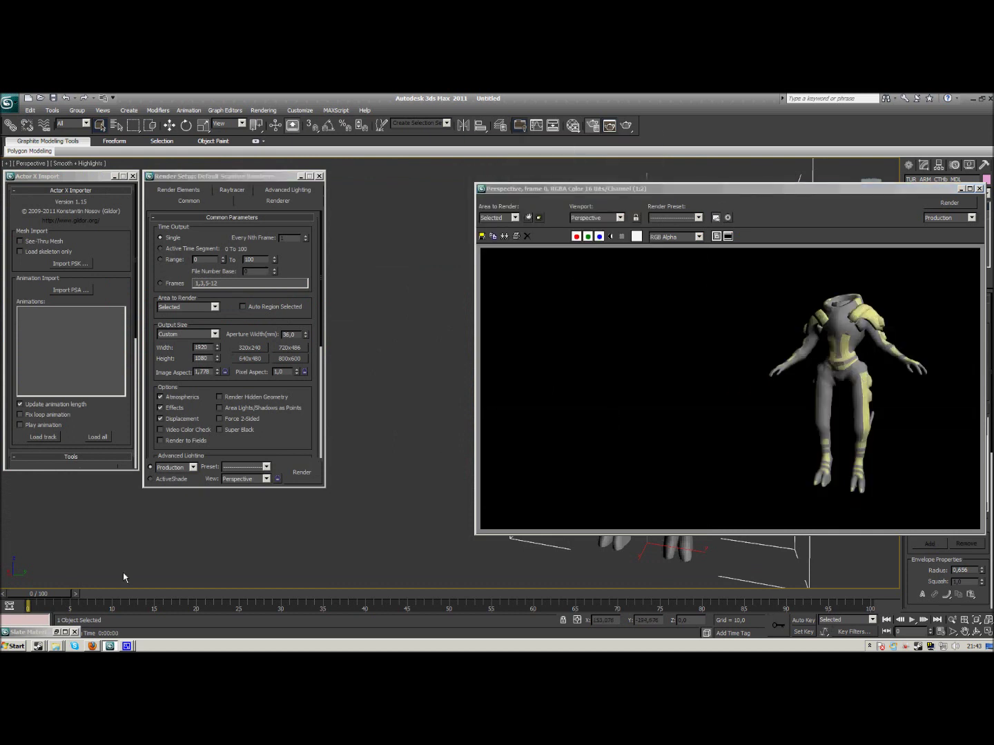
left_click(58, 632)
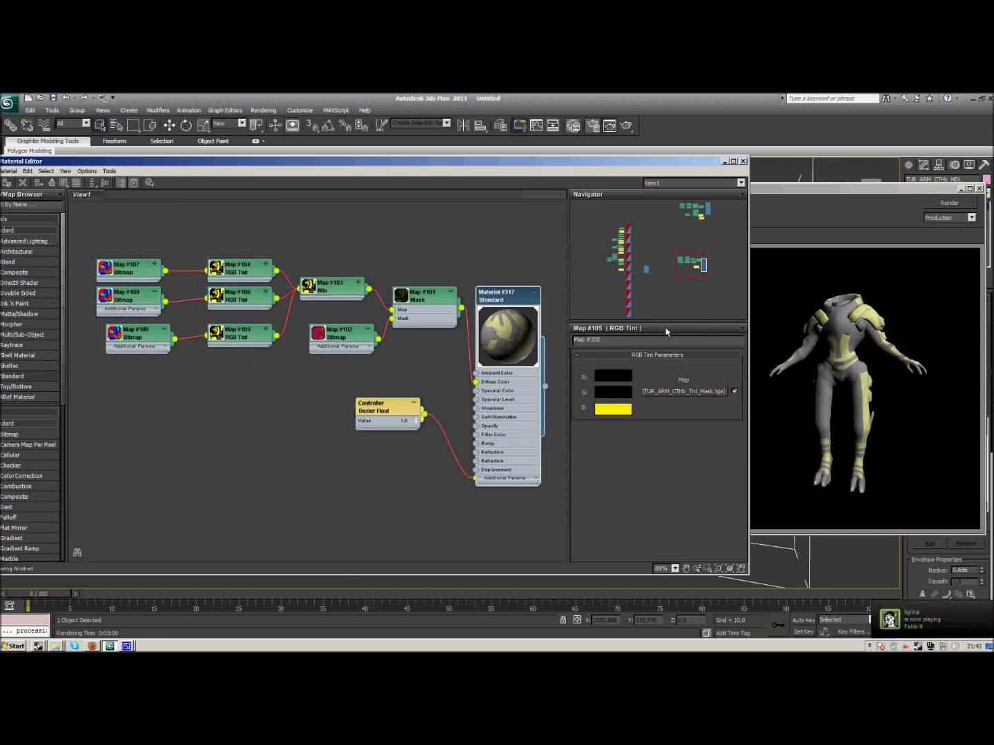
Step: Set Material #317's Diffuse colour to a plain dark grey of RGB 27, 27, 27
double_click(511, 313)
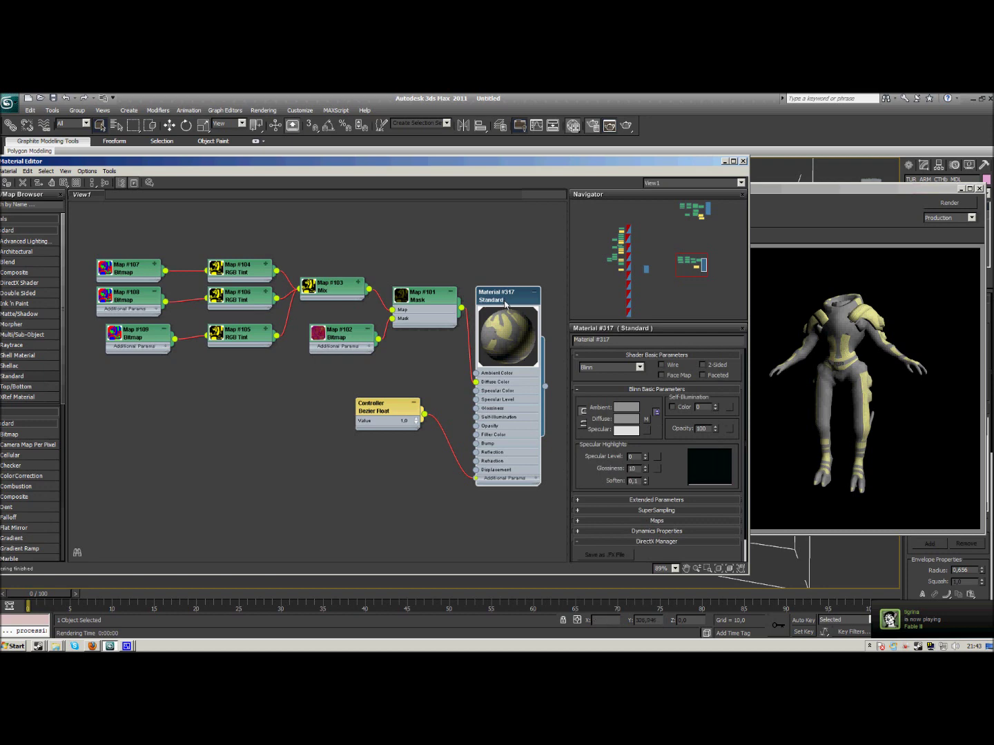
left_click(628, 418)
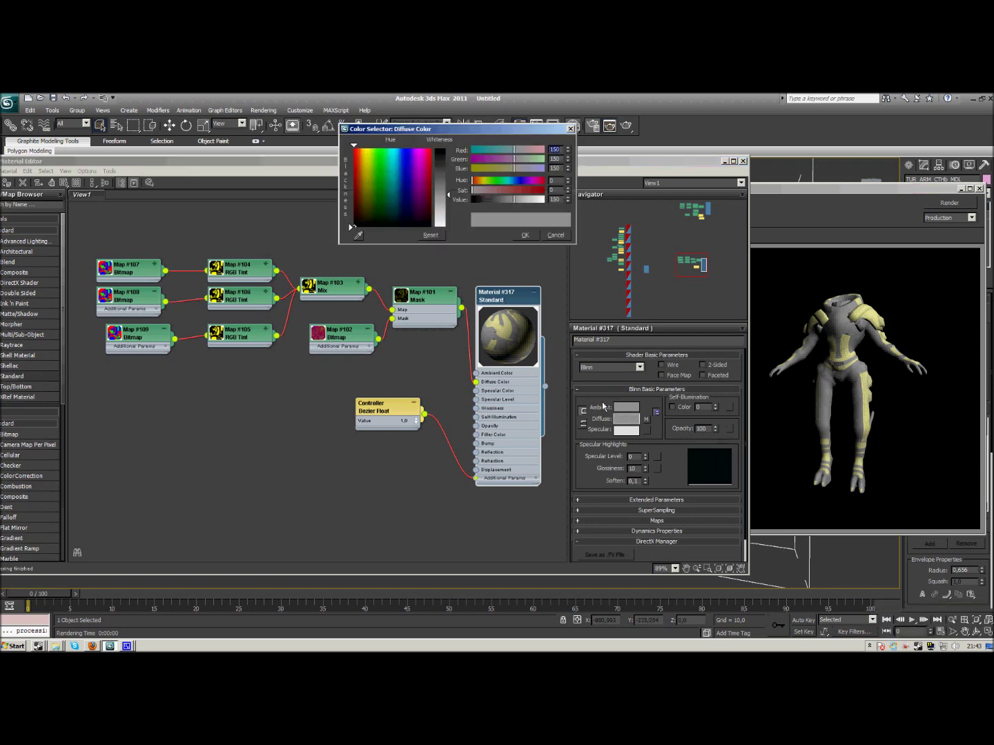
left_click_drag(451, 201, 451, 173)
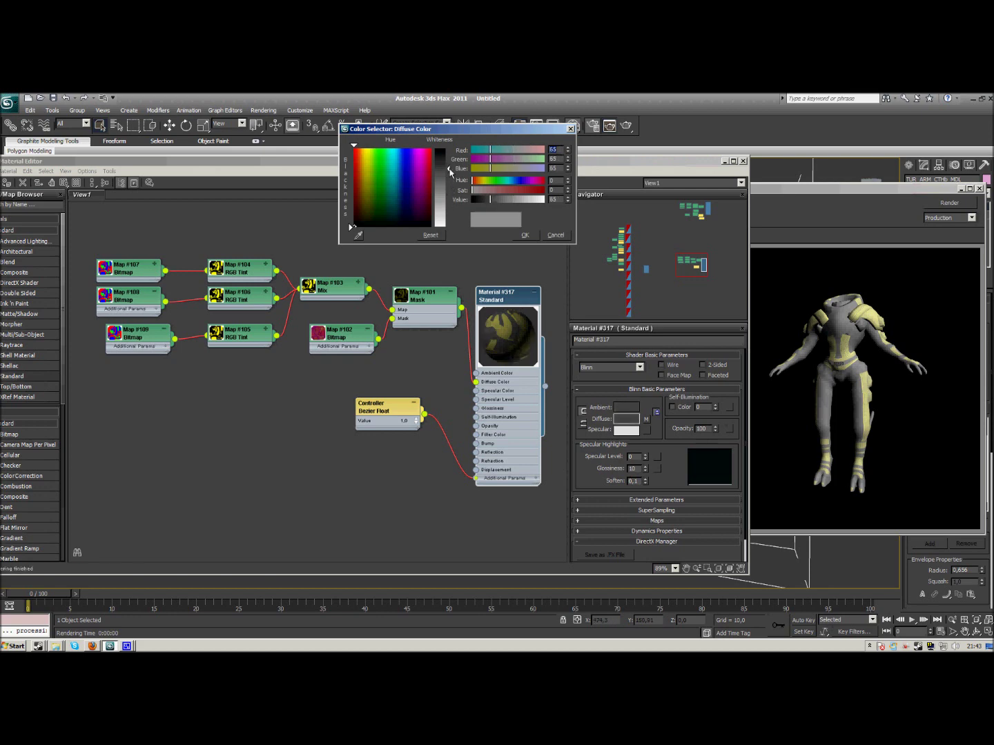
left_click_drag(357, 229, 391, 218)
left_click(430, 233)
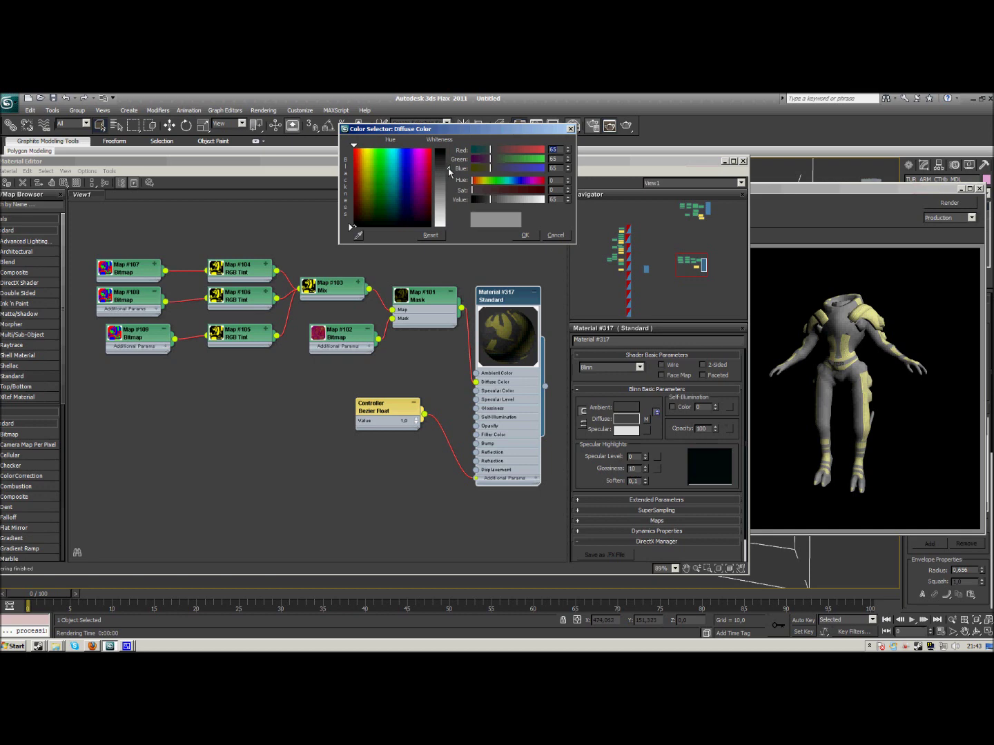
left_click_drag(449, 171, 447, 158)
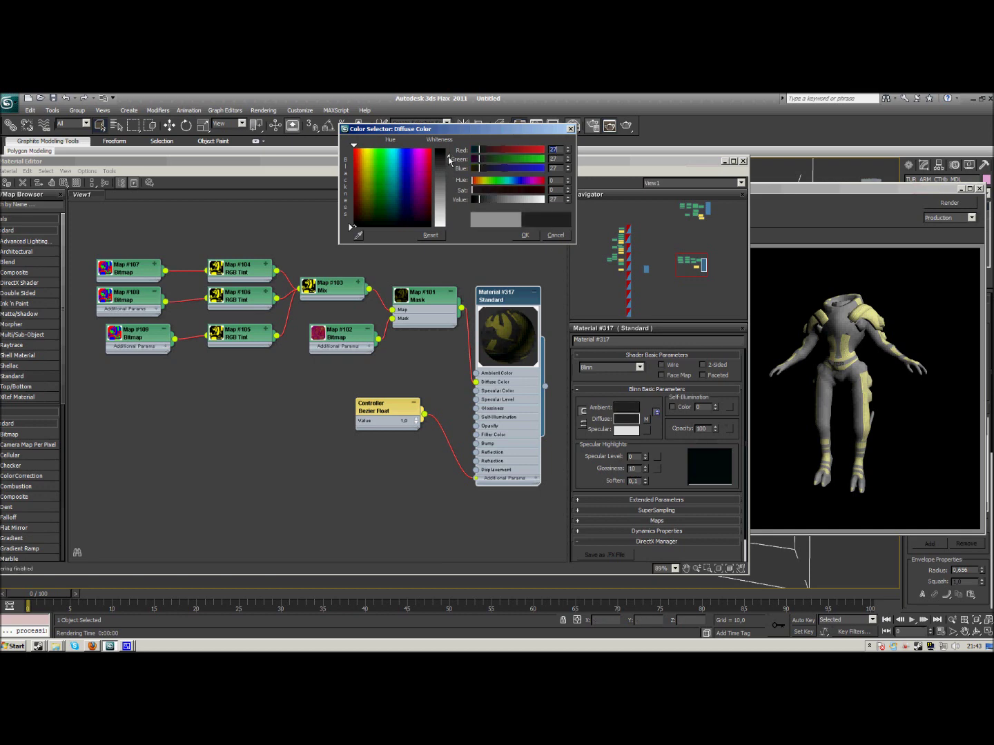
left_click(522, 235)
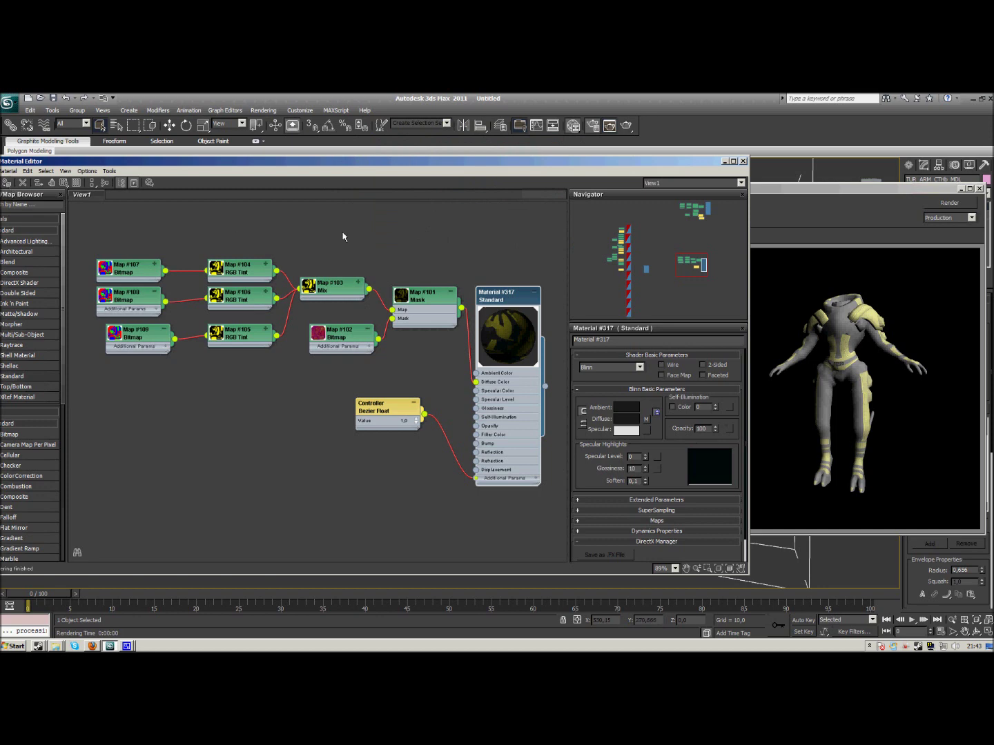
Step: Clear the frame window and re-render the armor with the darker diffuse, then restore the Material Editor
left_click(726, 161)
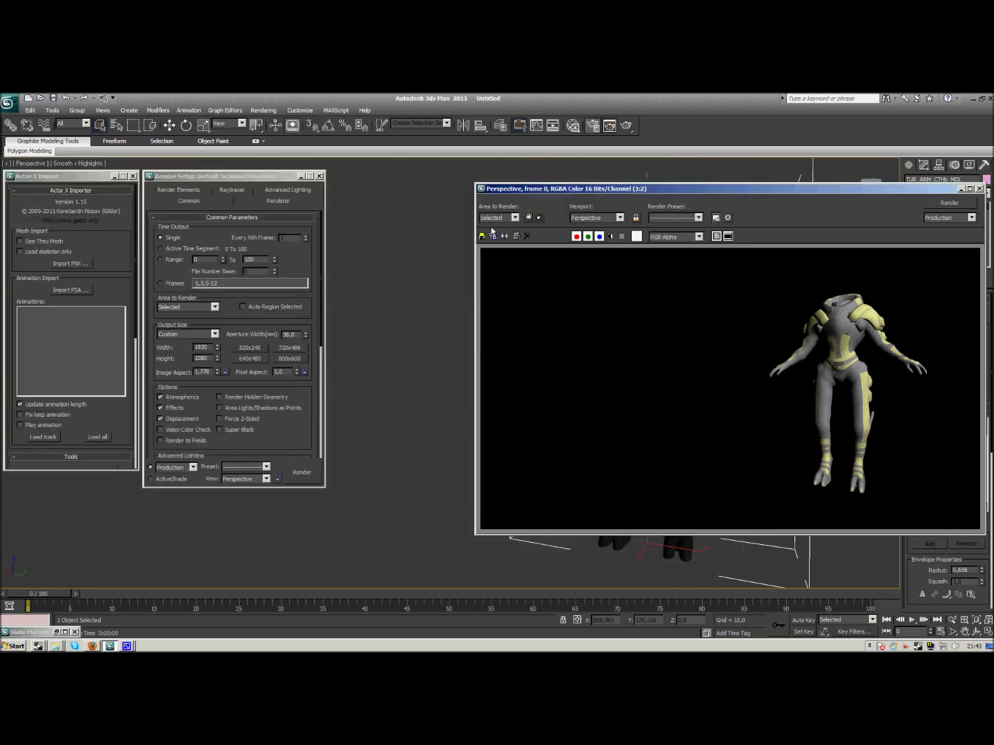
left_click(527, 237)
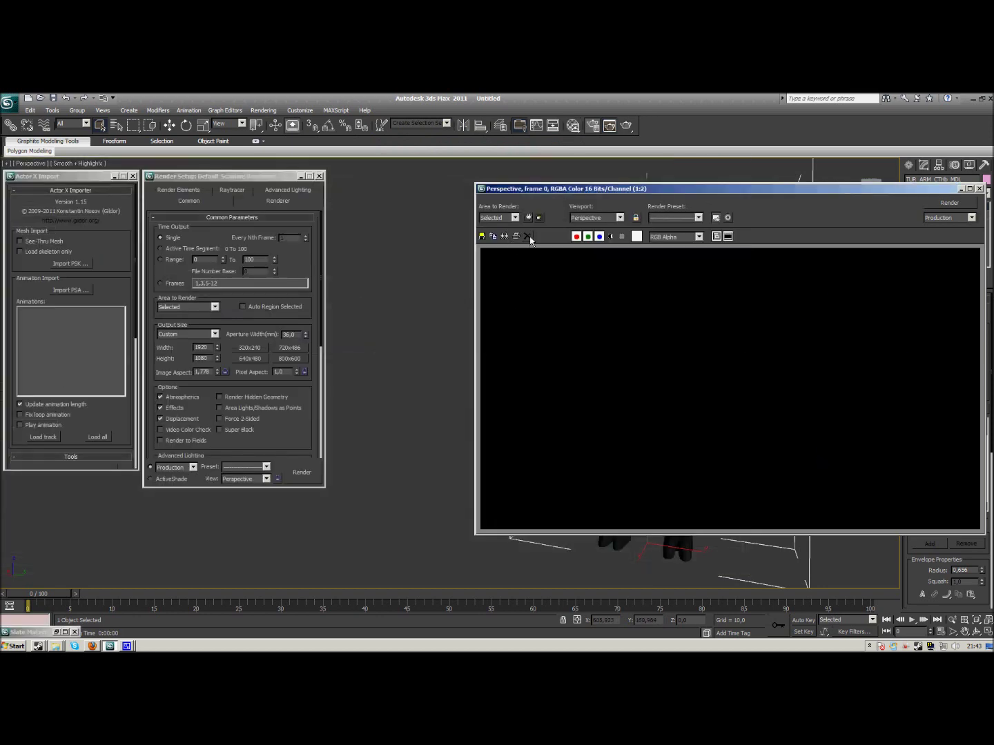
left_click(302, 475)
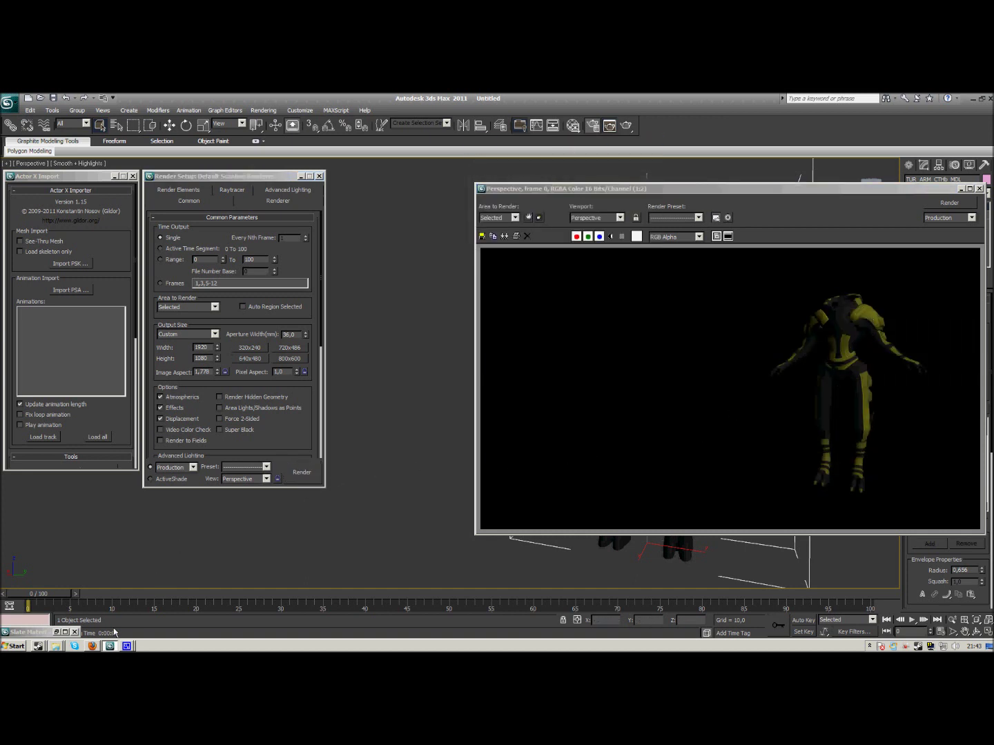
left_click(59, 633)
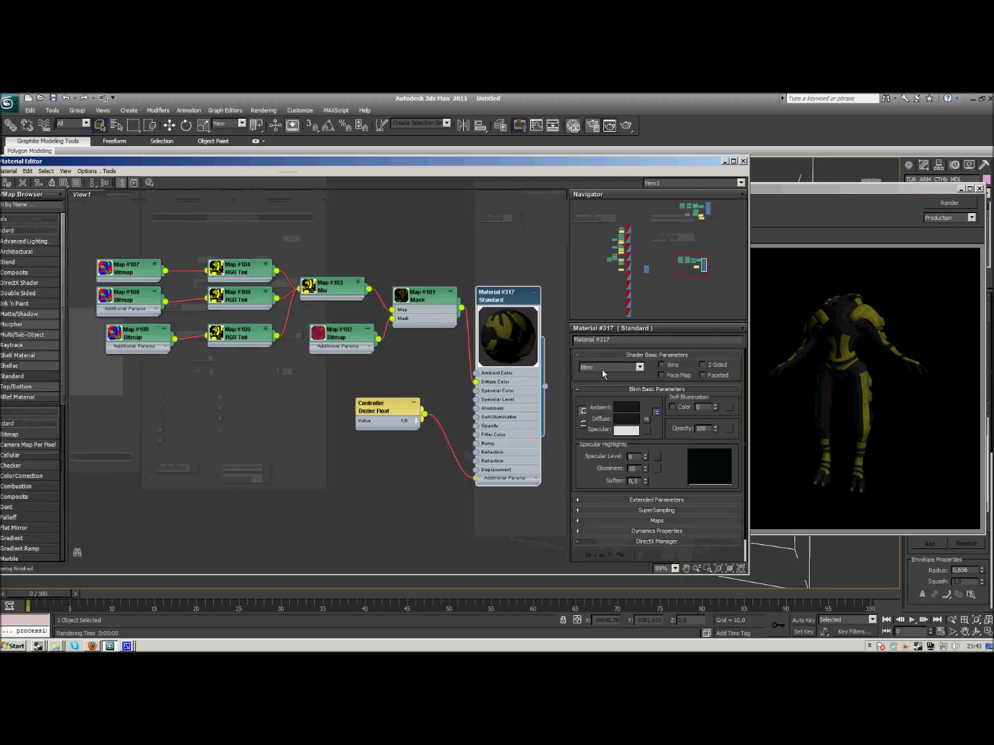
Step: Move the Bezier Float node lower and add a Normal Bump map to Material #317's Bump slot
left_click_drag(379, 403, 397, 495)
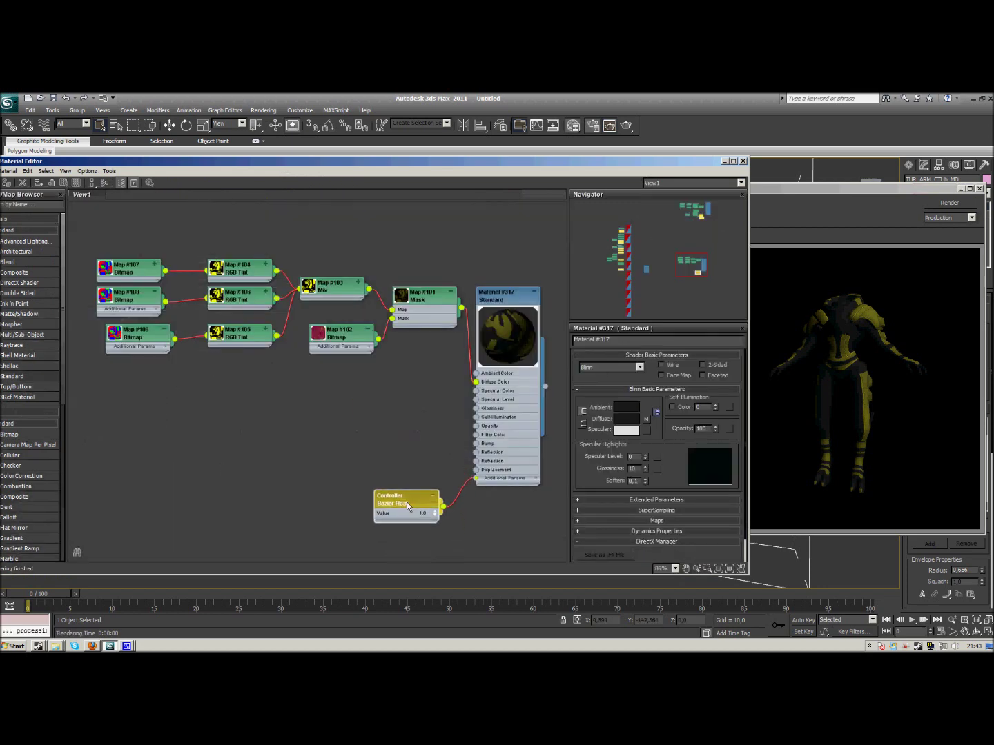
left_click_drag(477, 445, 477, 448)
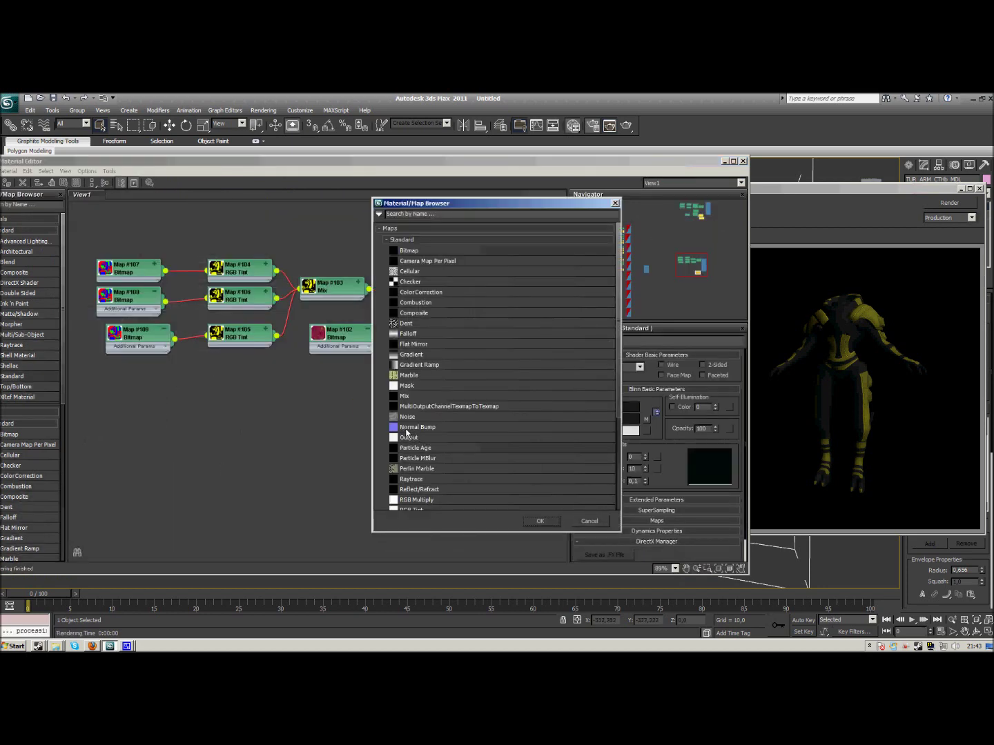
double_click(408, 432)
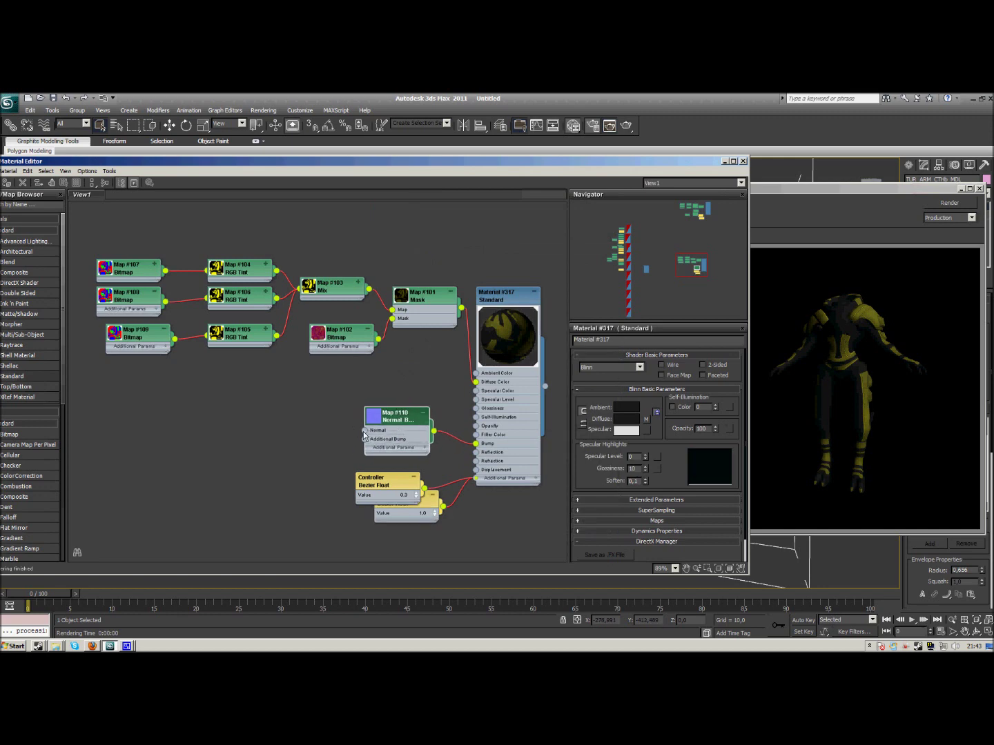
Step: Feed the Normal Bump's normal input with the TUR_ARM_CTHb_Am2_Norm_Stack.tga bitmap
left_click_drag(357, 430, 366, 436)
double_click(407, 252)
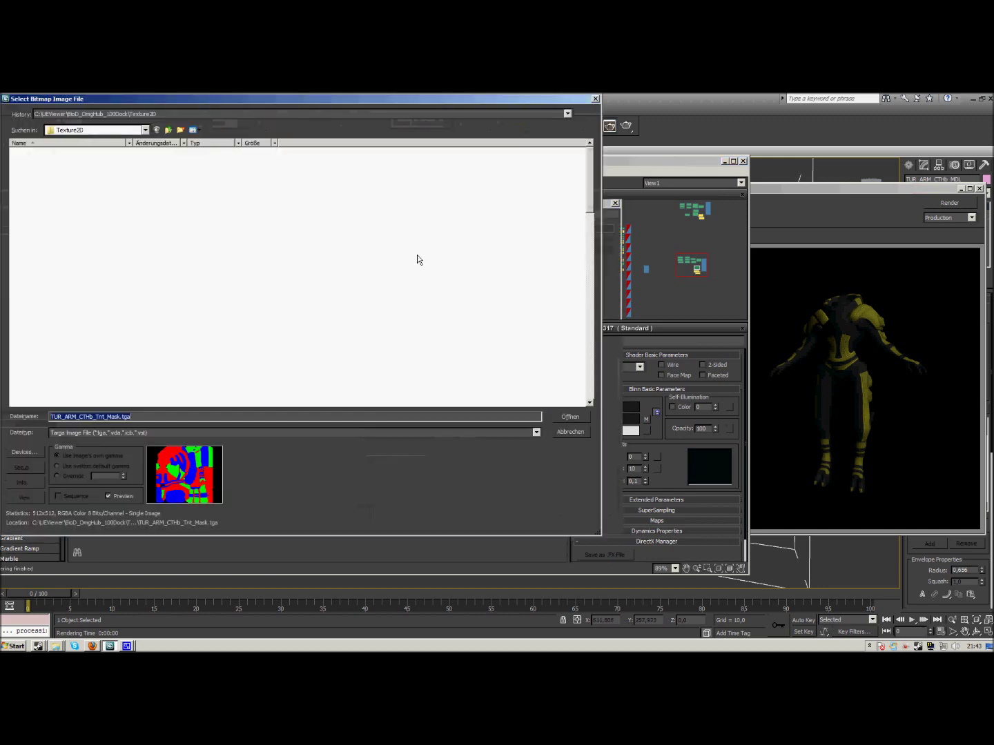
left_click(427, 307)
scroll(427, 308, "down", 20)
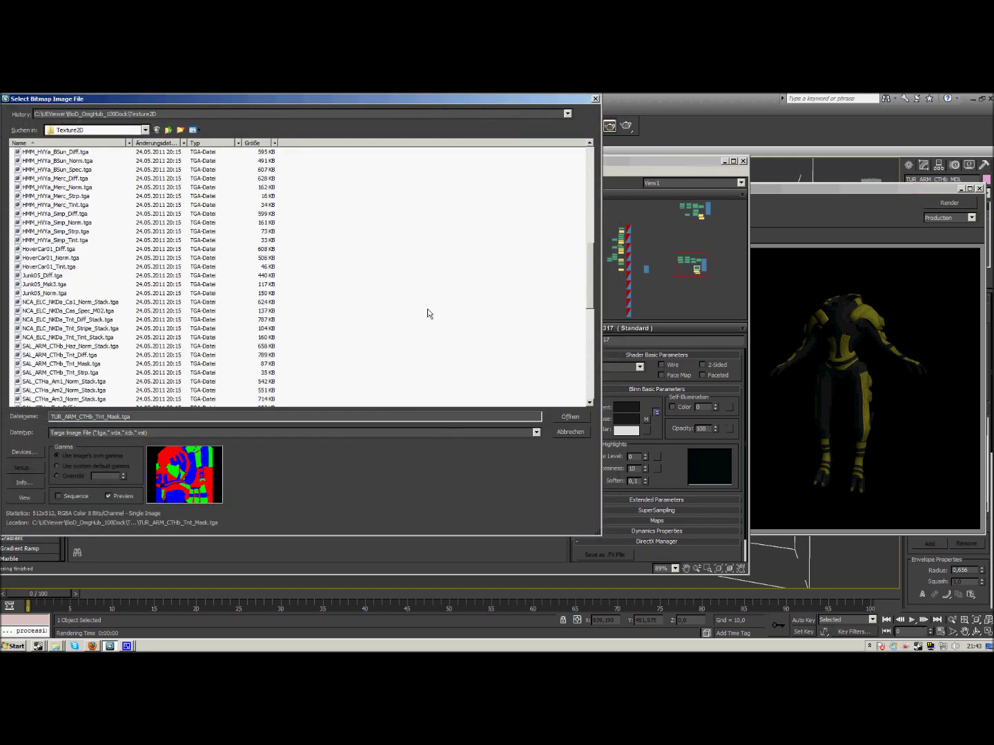
scroll(427, 308, "down", 6)
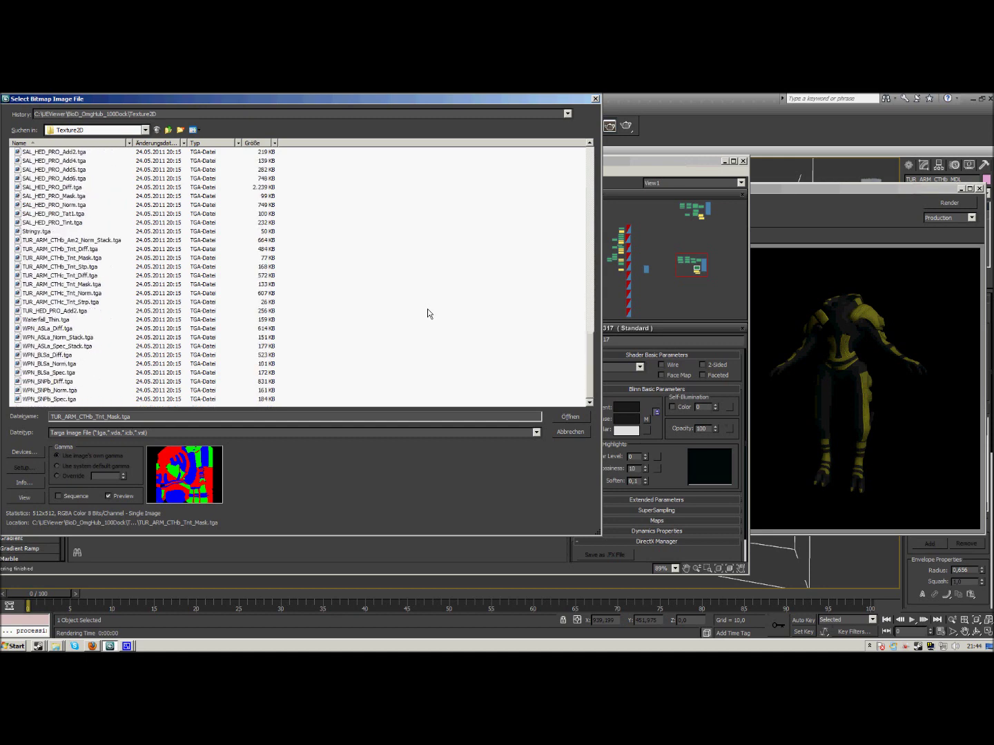
double_click(108, 241)
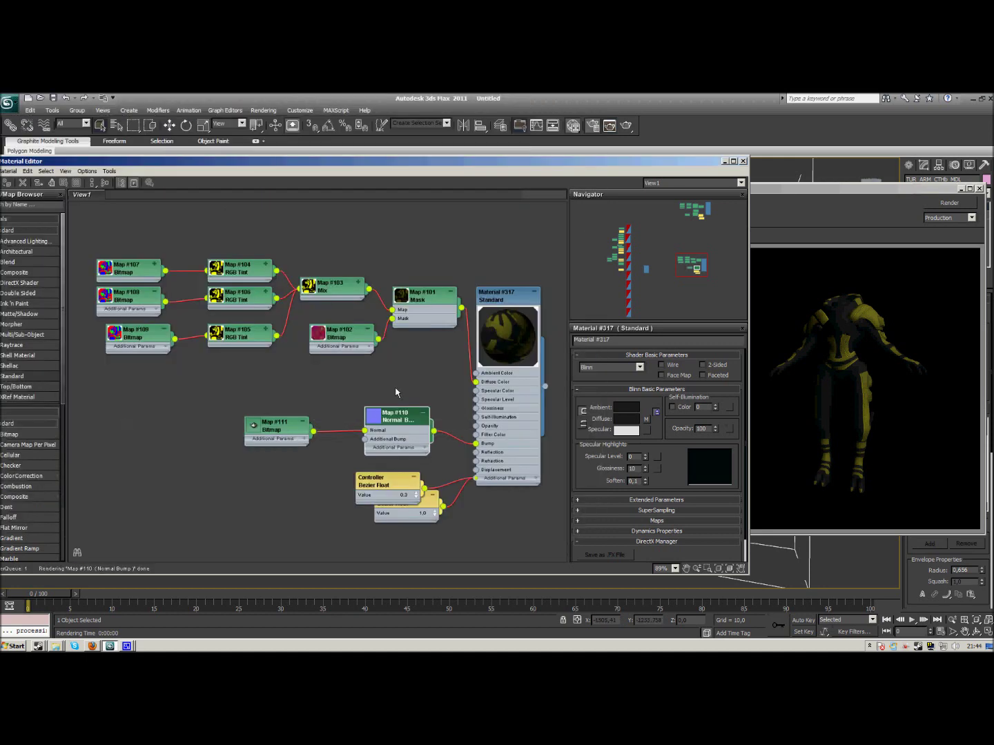
left_click_drag(271, 432, 281, 432)
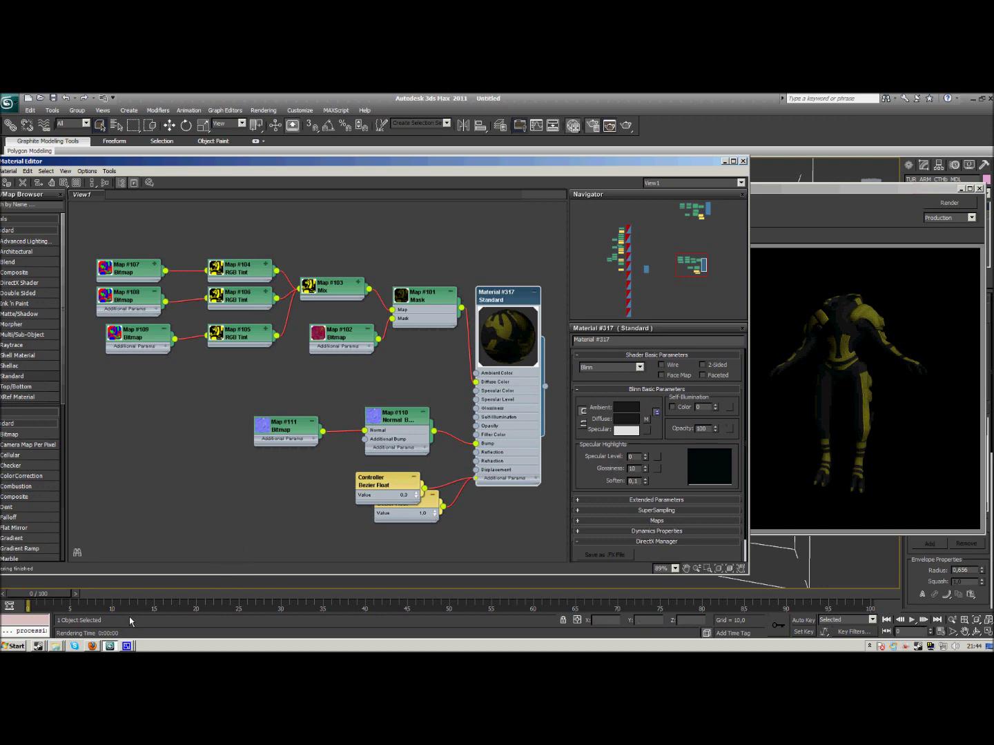
left_click(126, 646)
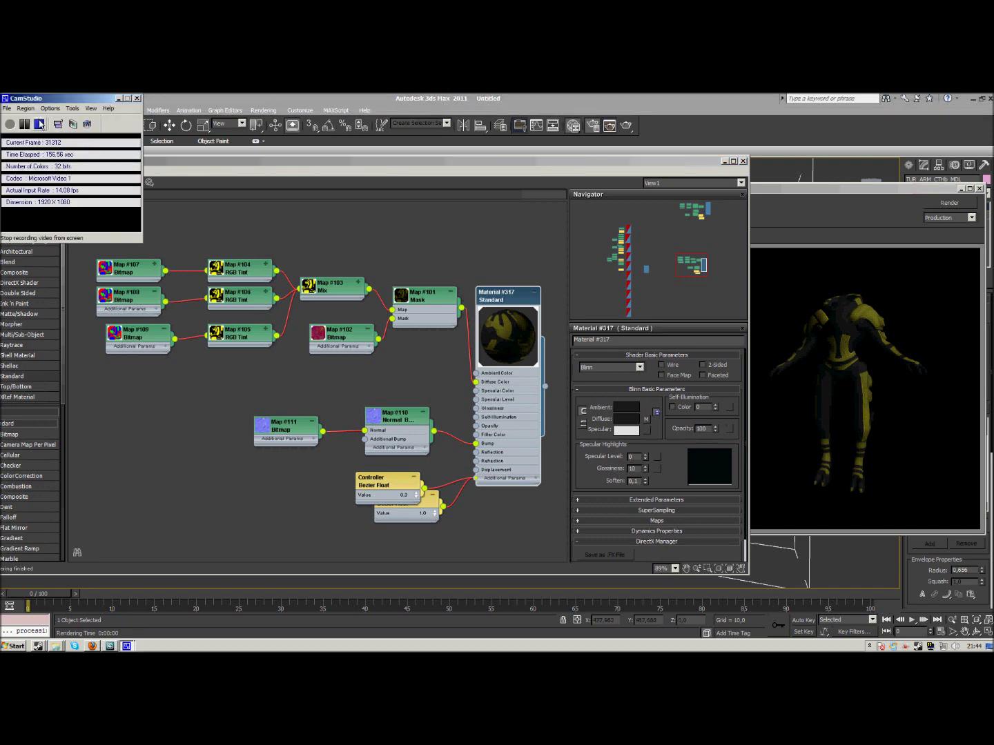